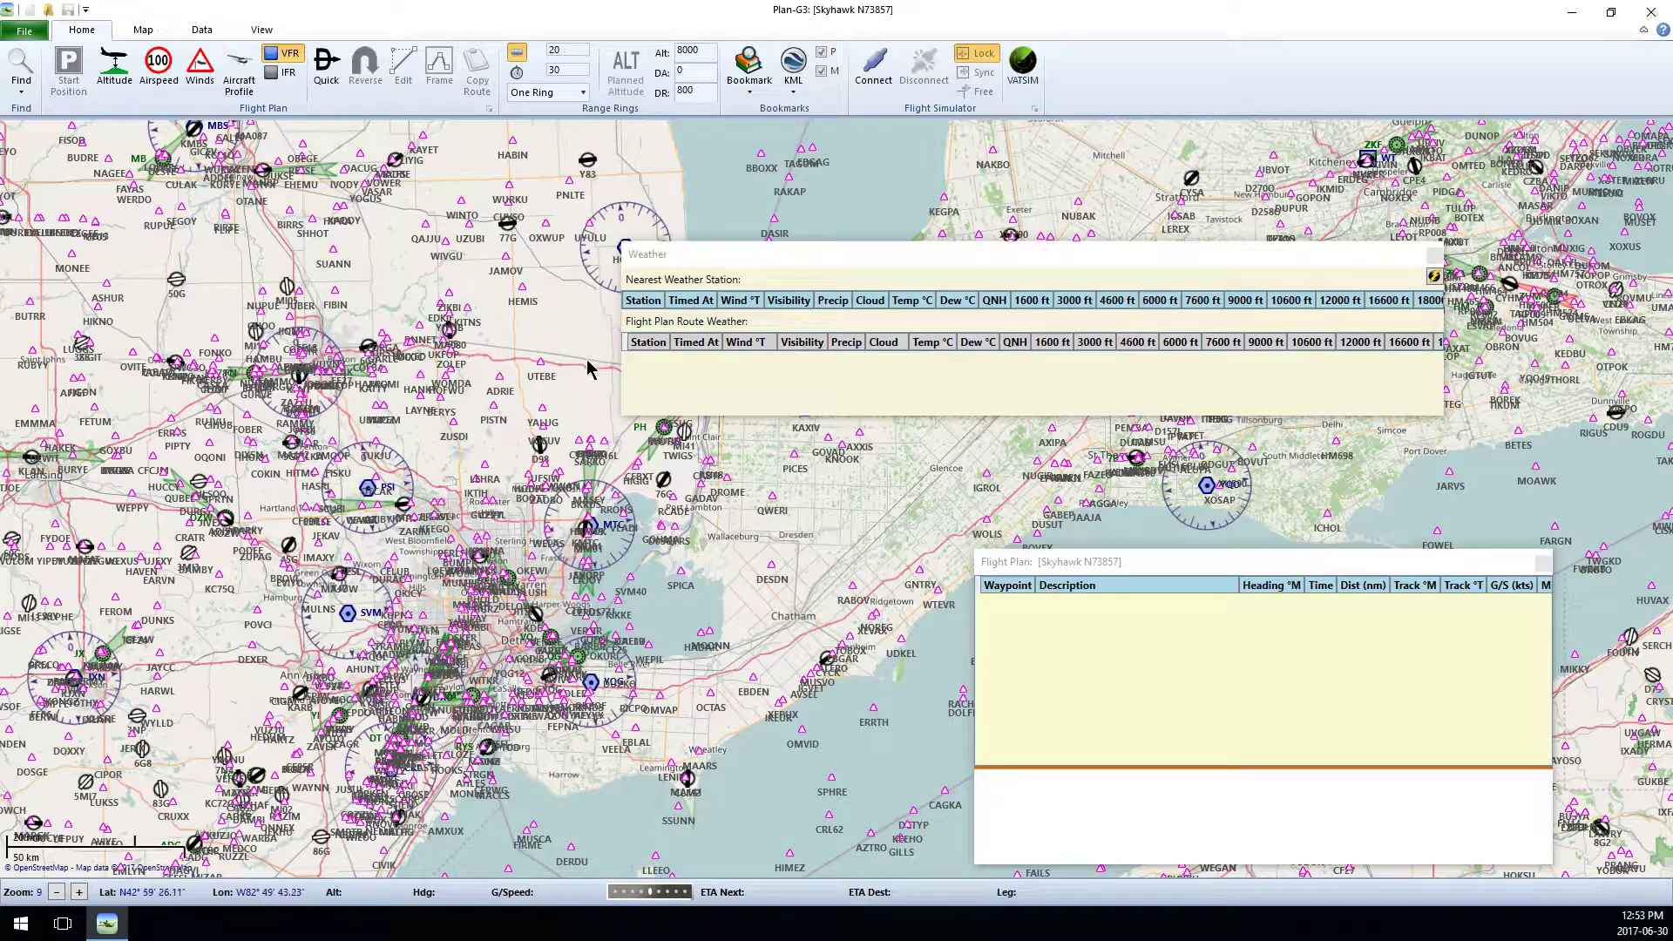
# - Open the saved plan 'VFR Windsor to London Ontario via 401.plg' in Plan-G
pyautogui.click(25, 31)
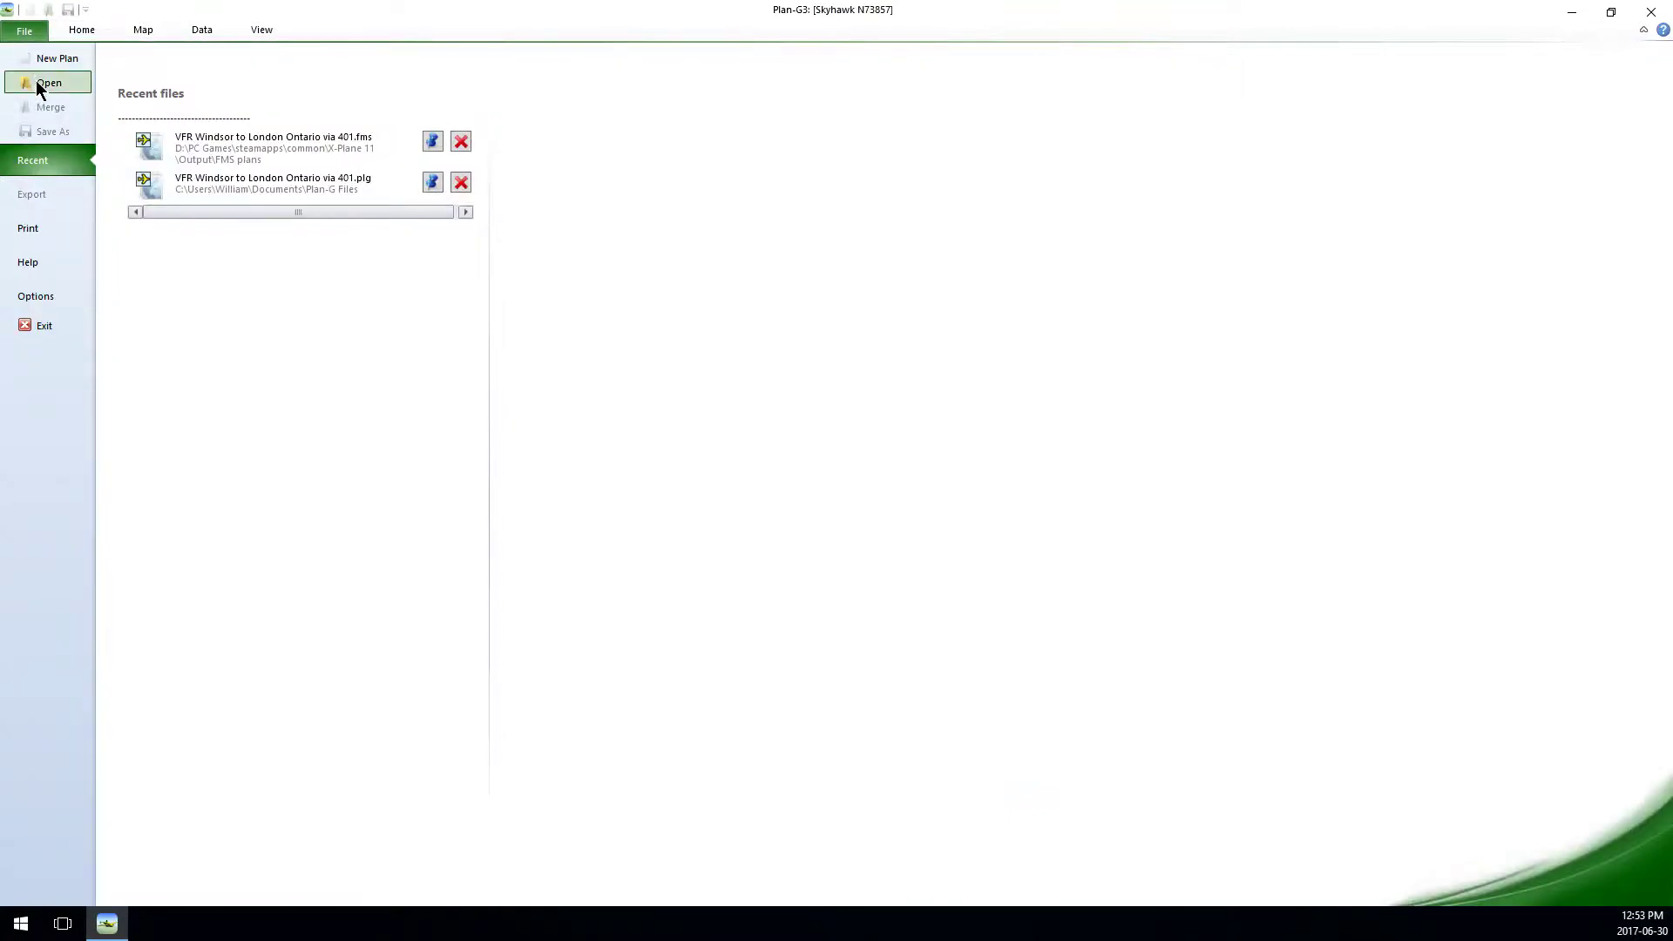
pyautogui.click(35, 81)
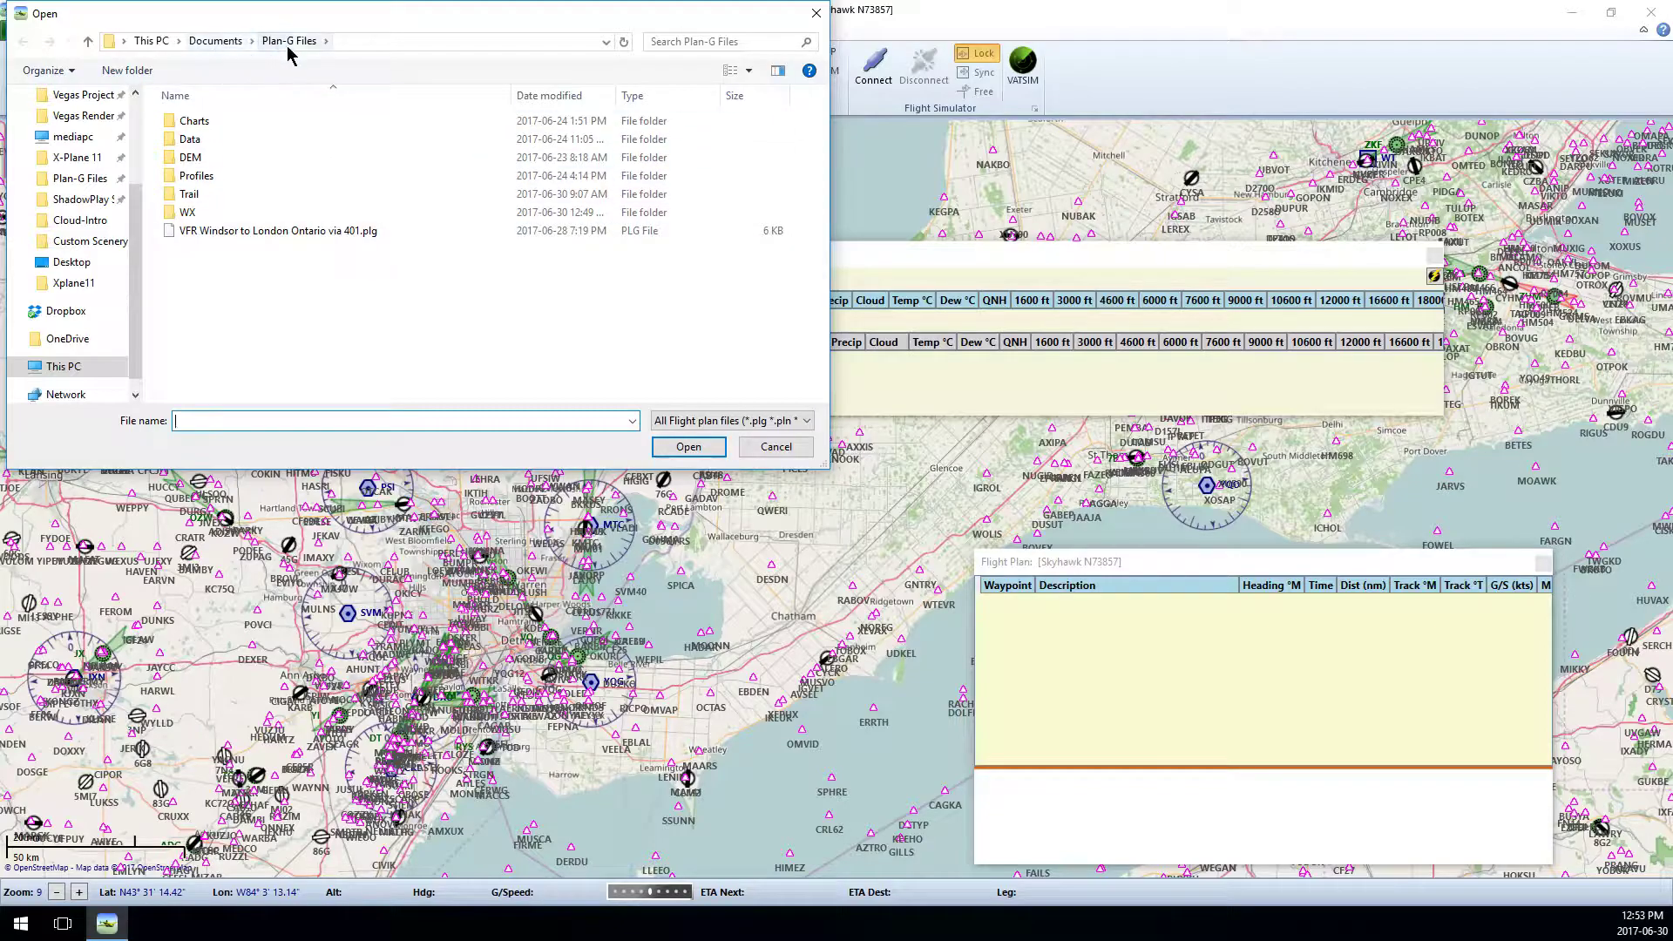
pyautogui.doubleClick(375, 230)
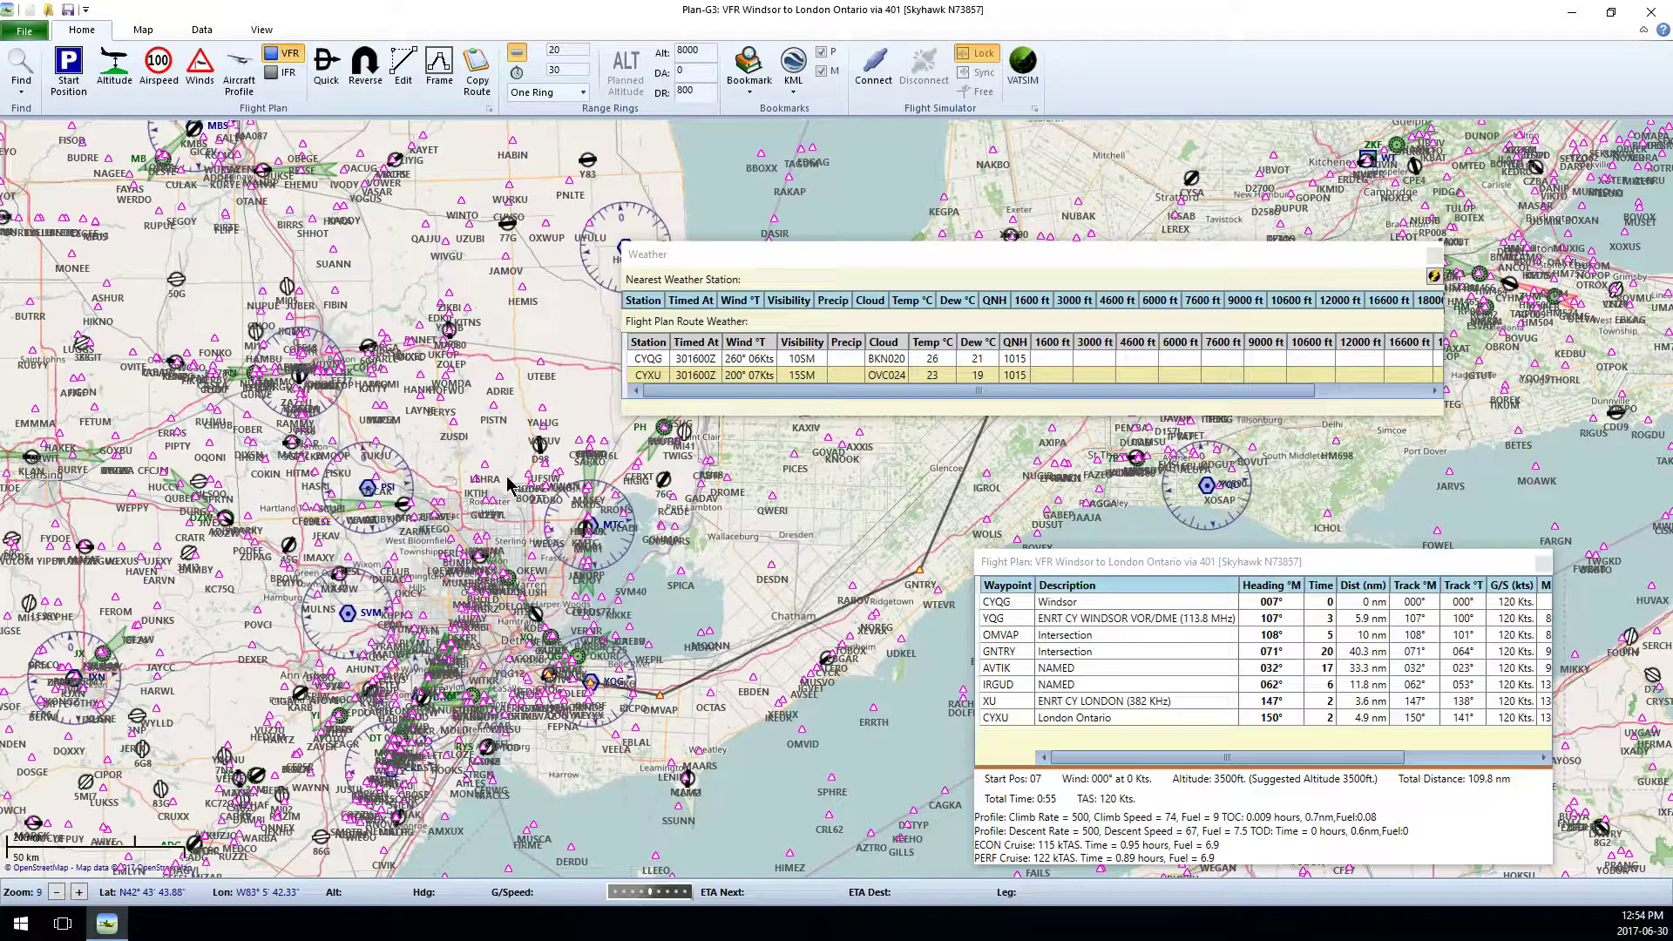
pyautogui.click(1056, 605)
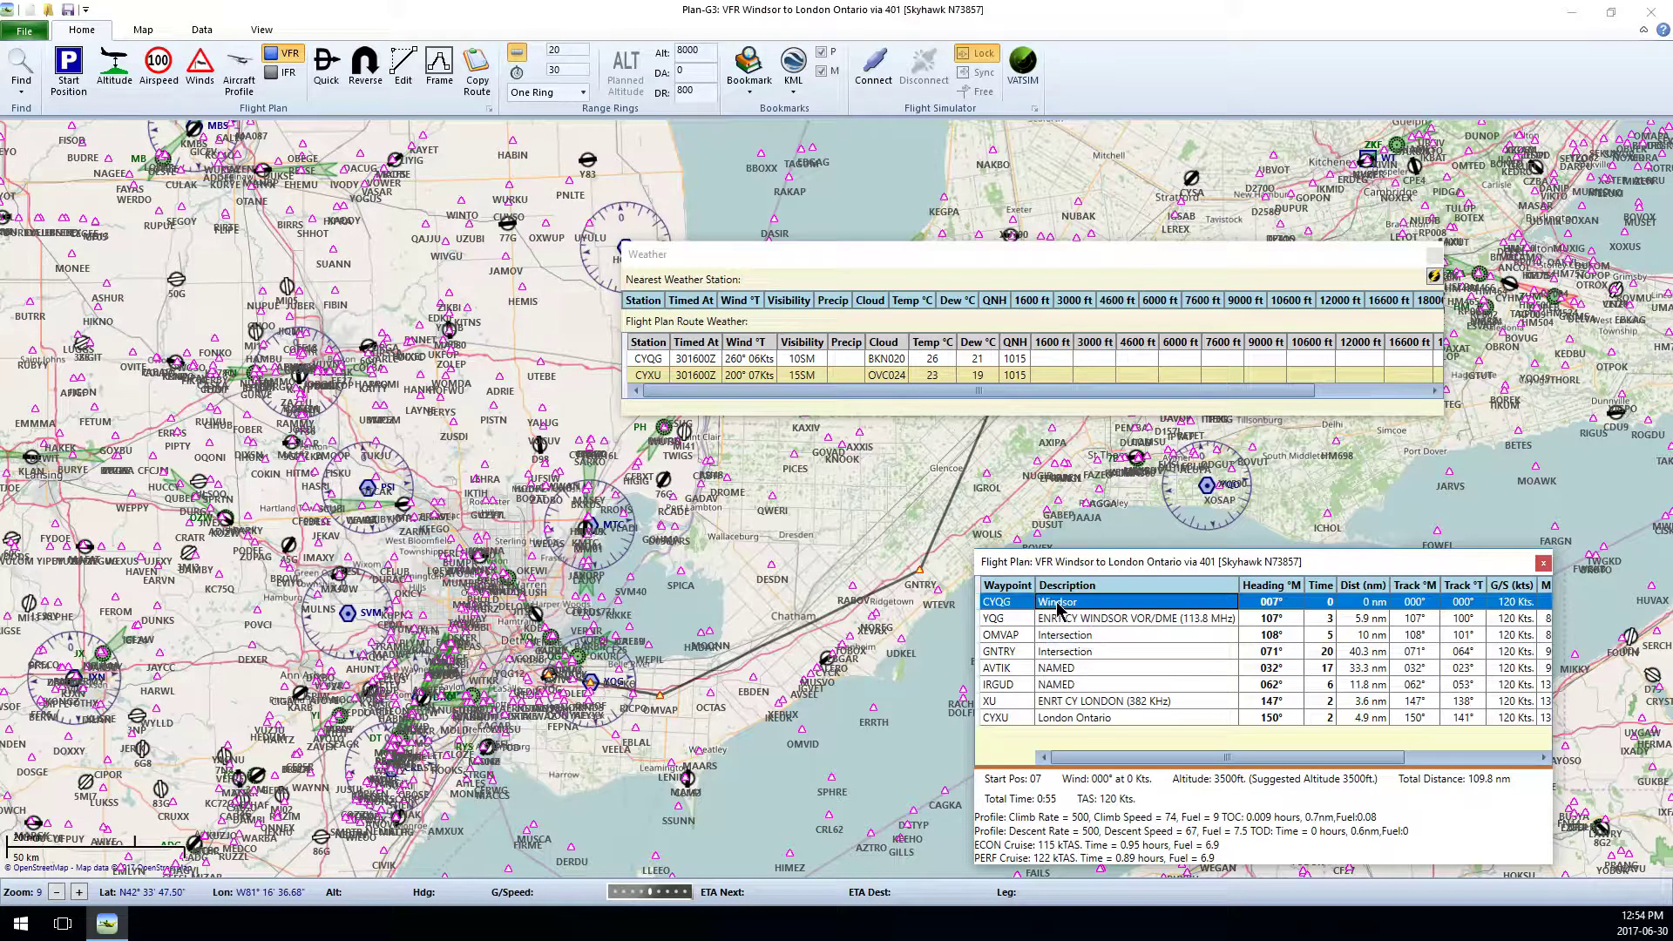
pyautogui.click(1037, 722)
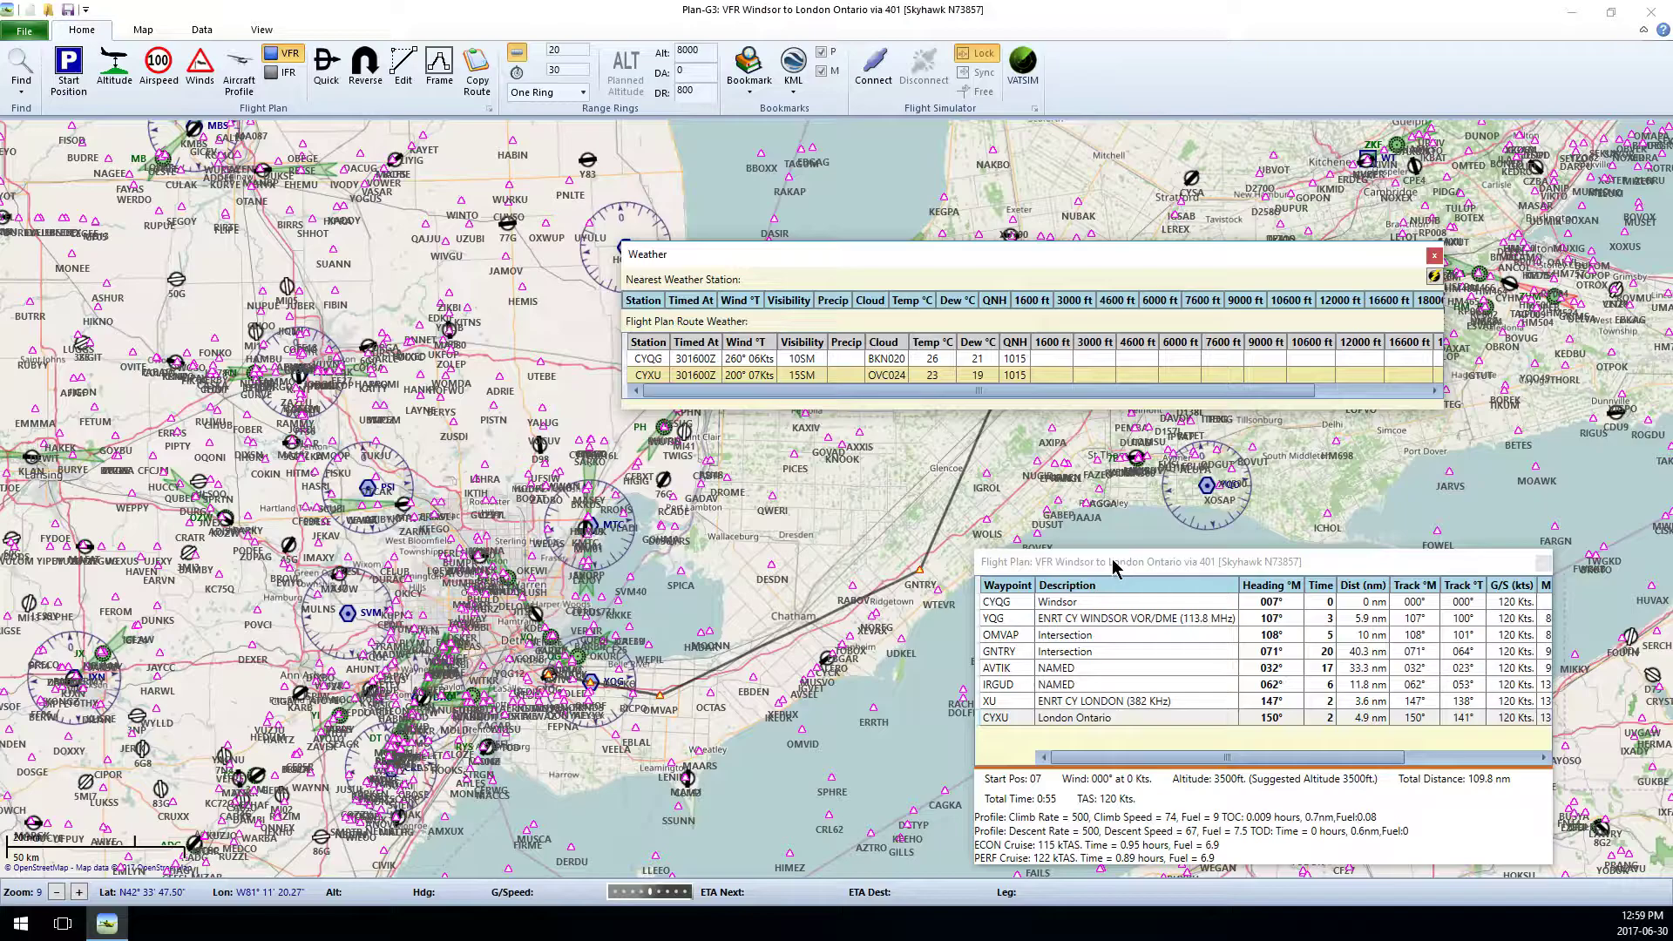
pyautogui.click(1089, 603)
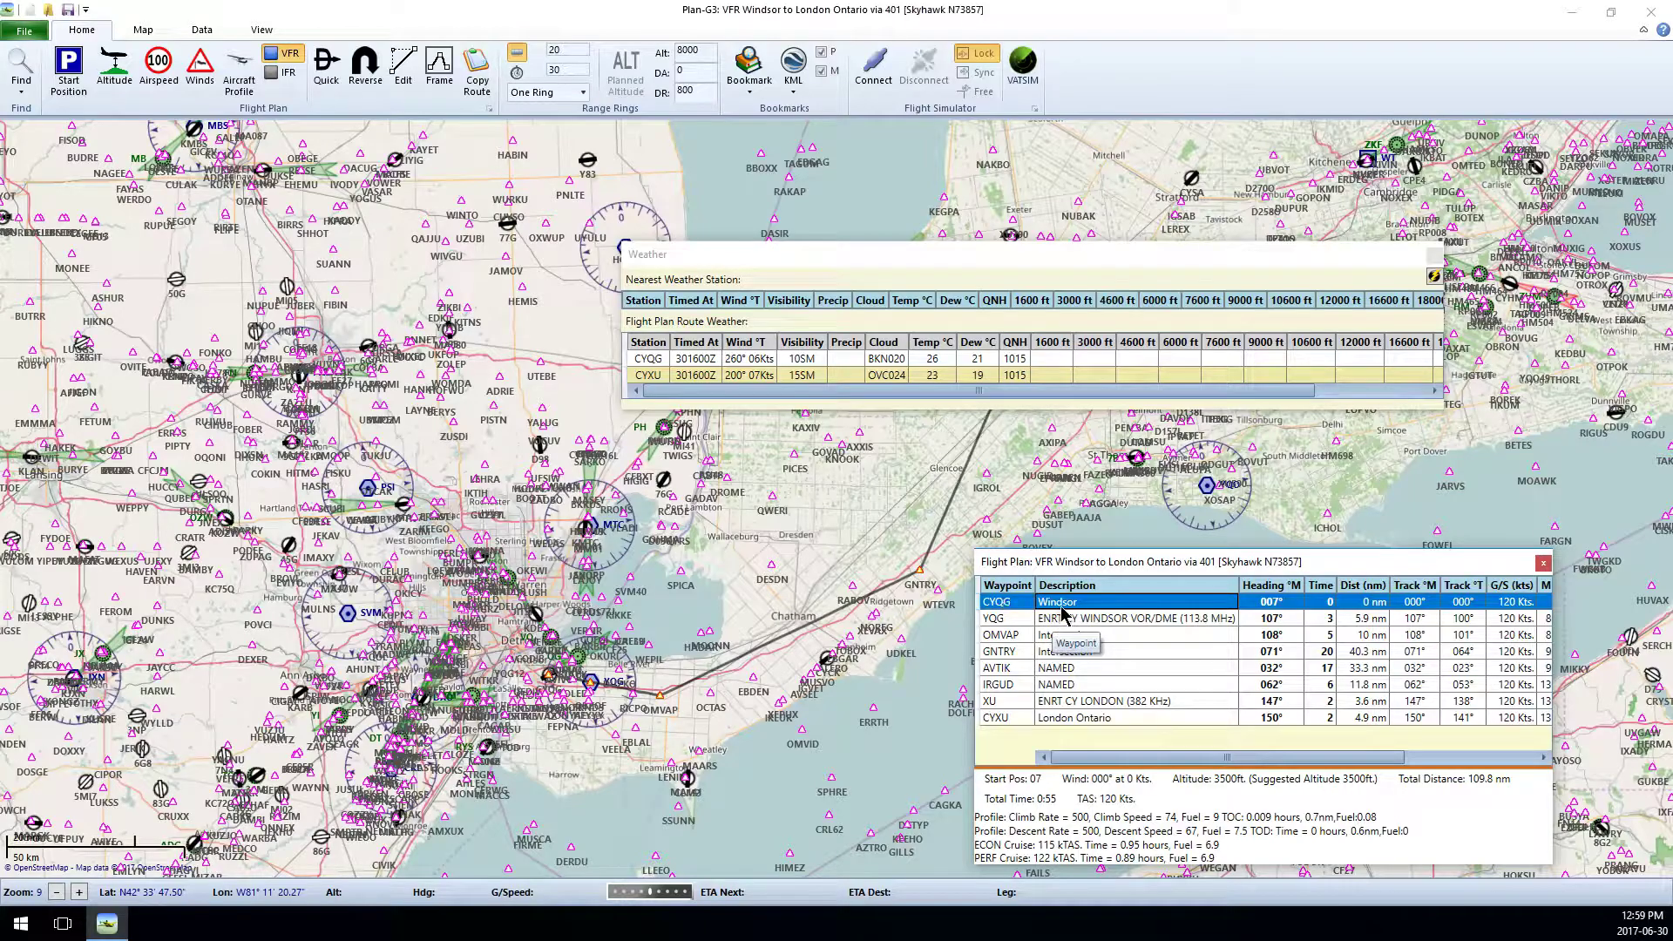
pyautogui.click(1044, 720)
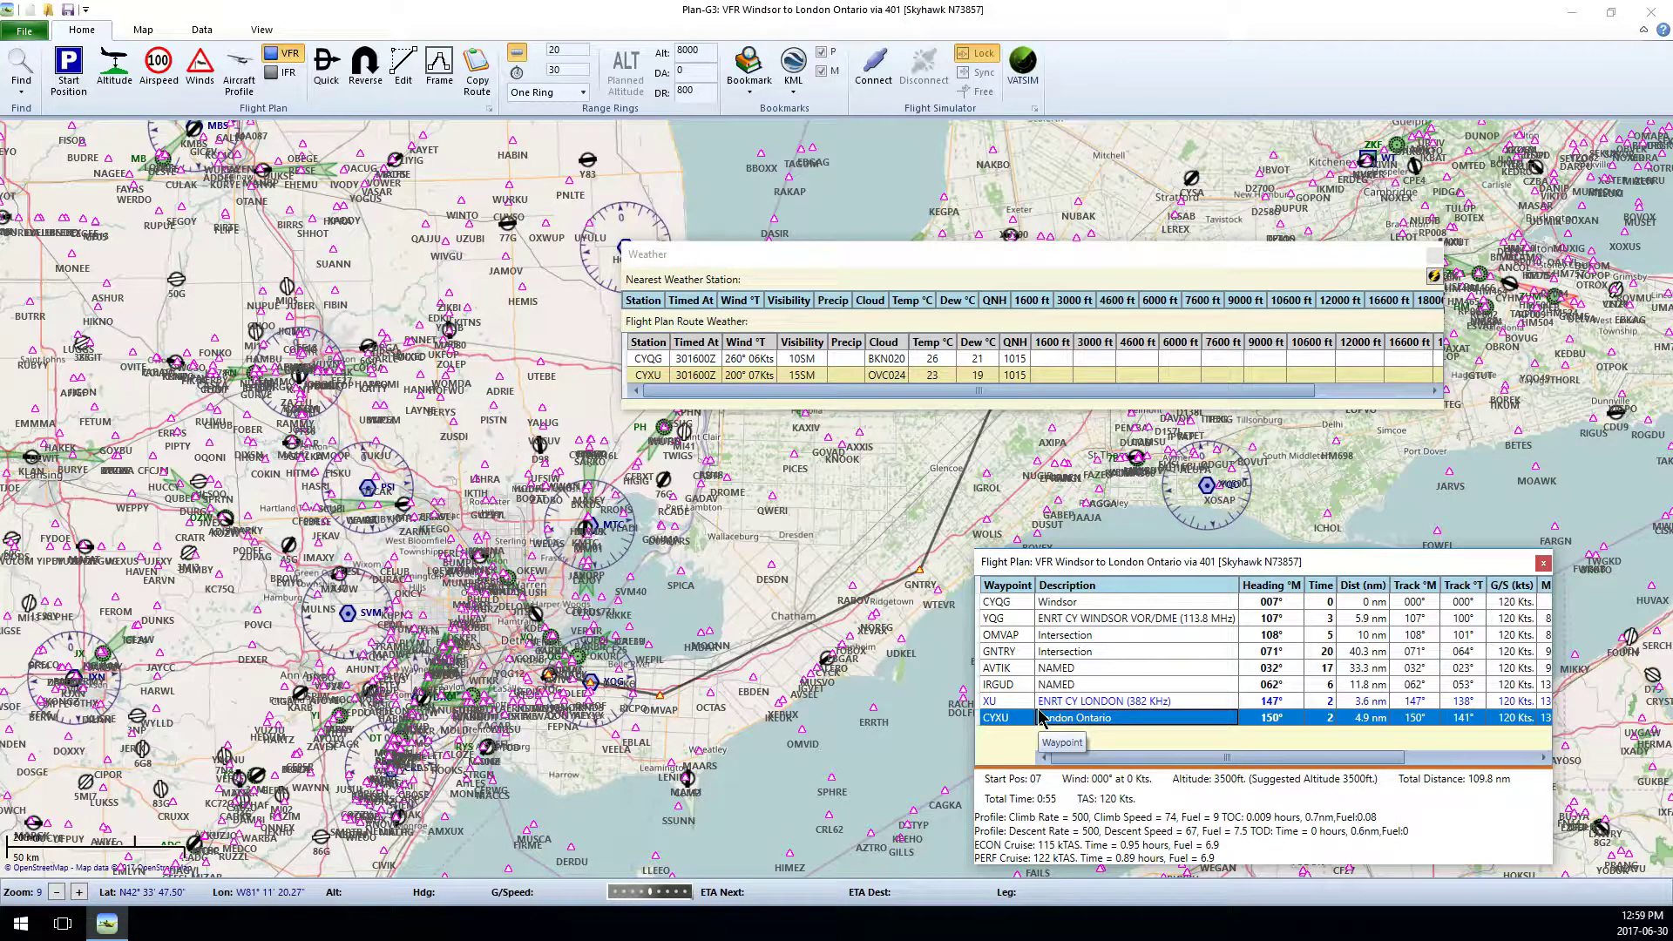
pyautogui.click(1011, 622)
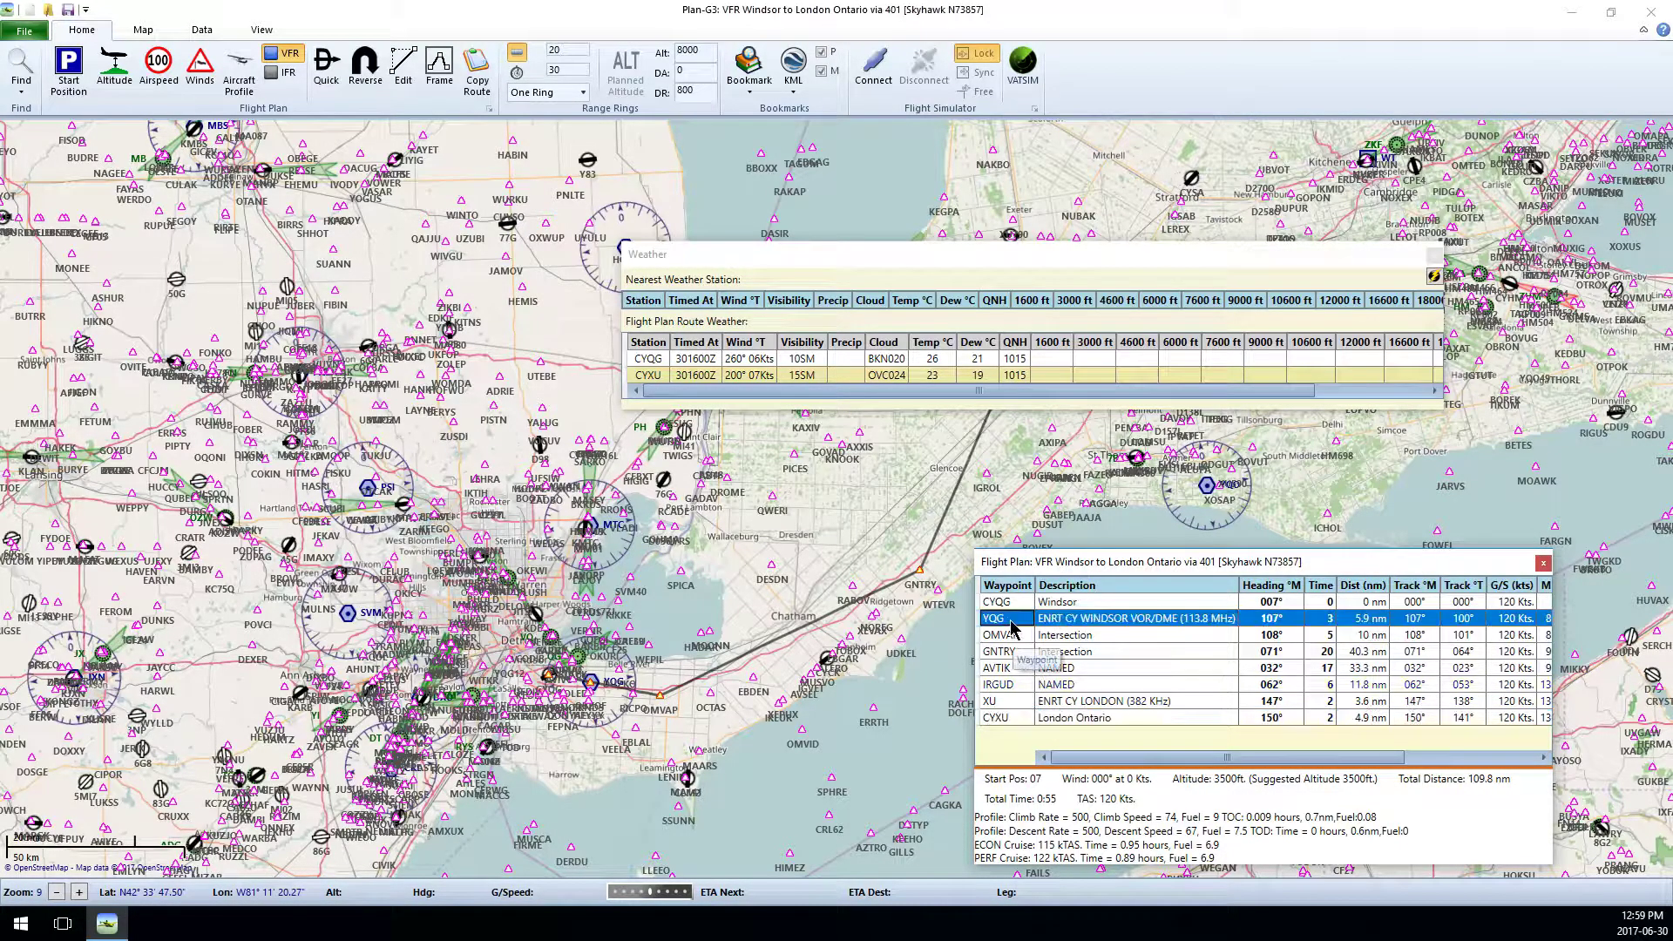
pyautogui.keyDown('shift'); pyautogui.click(1032, 704); pyautogui.keyUp('shift')
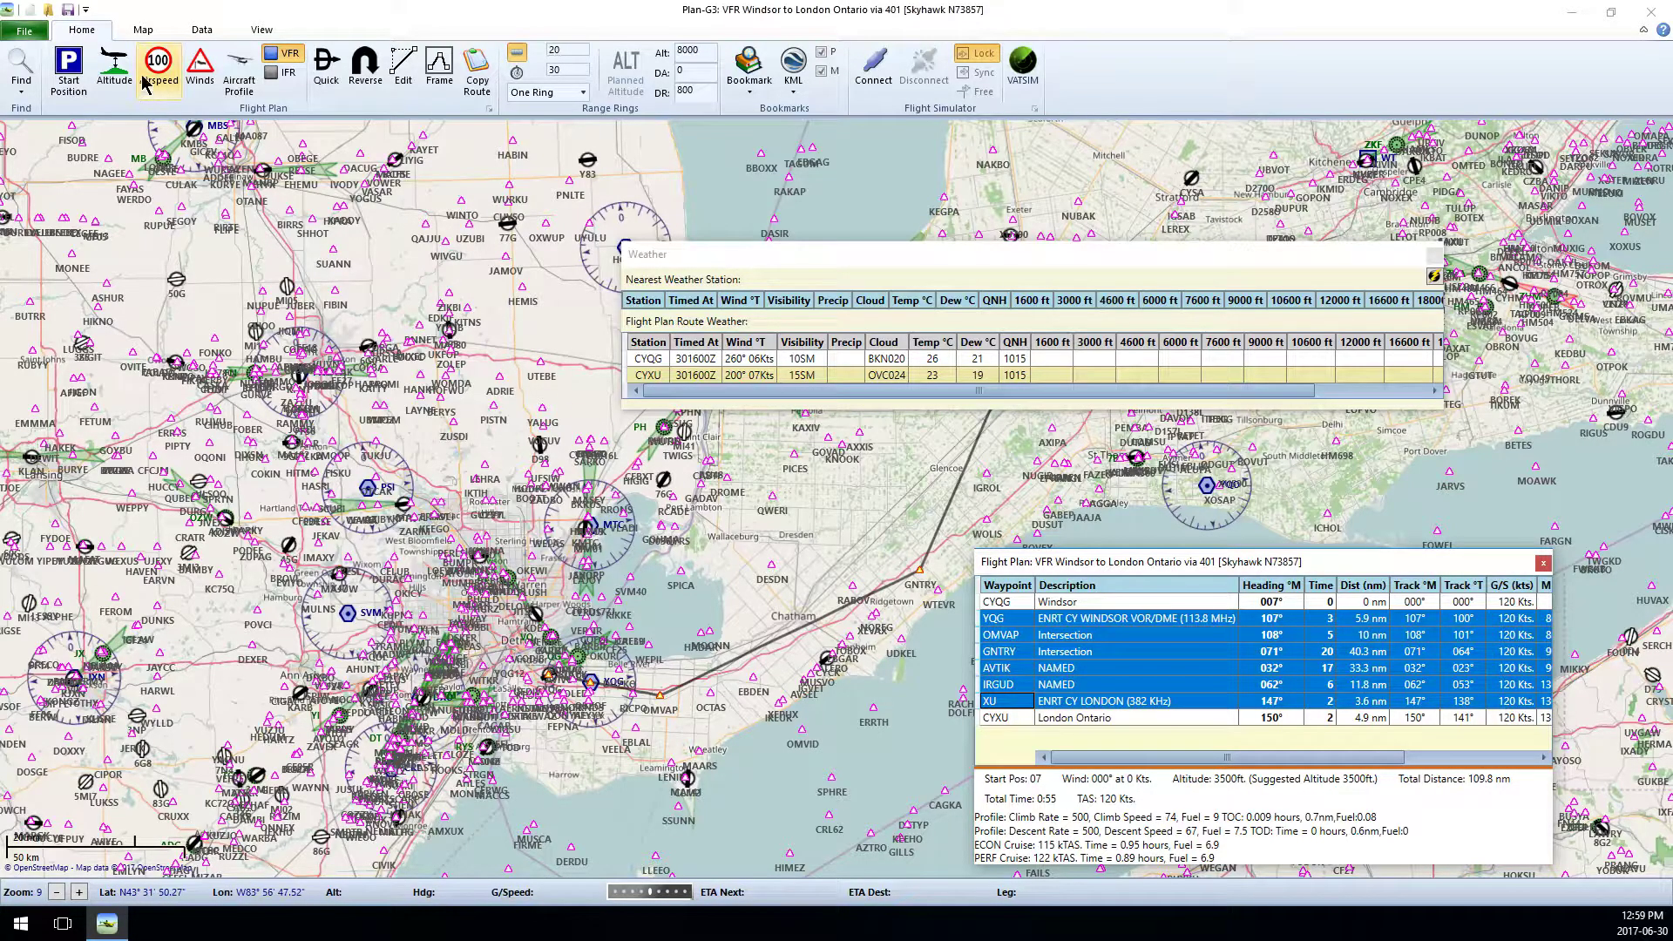
# - Keep the 3500 ft cruise altitude and bring the Lat, Lon and Passing Alt columns into view
pyautogui.click(114, 66)
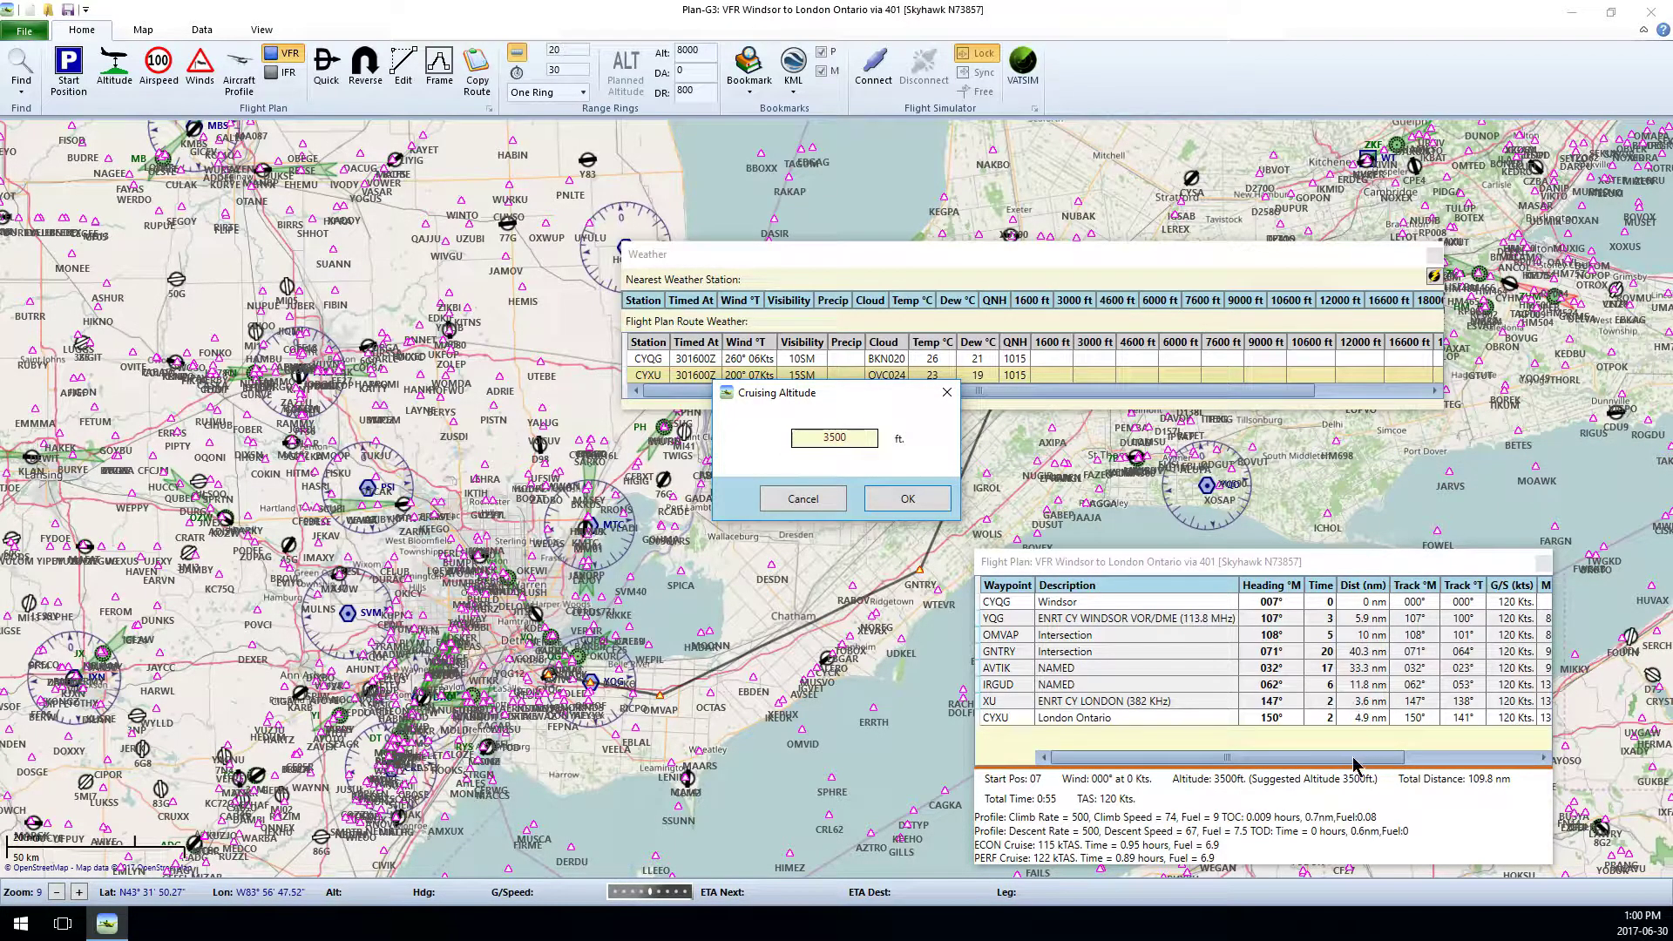
pyautogui.click(838, 500)
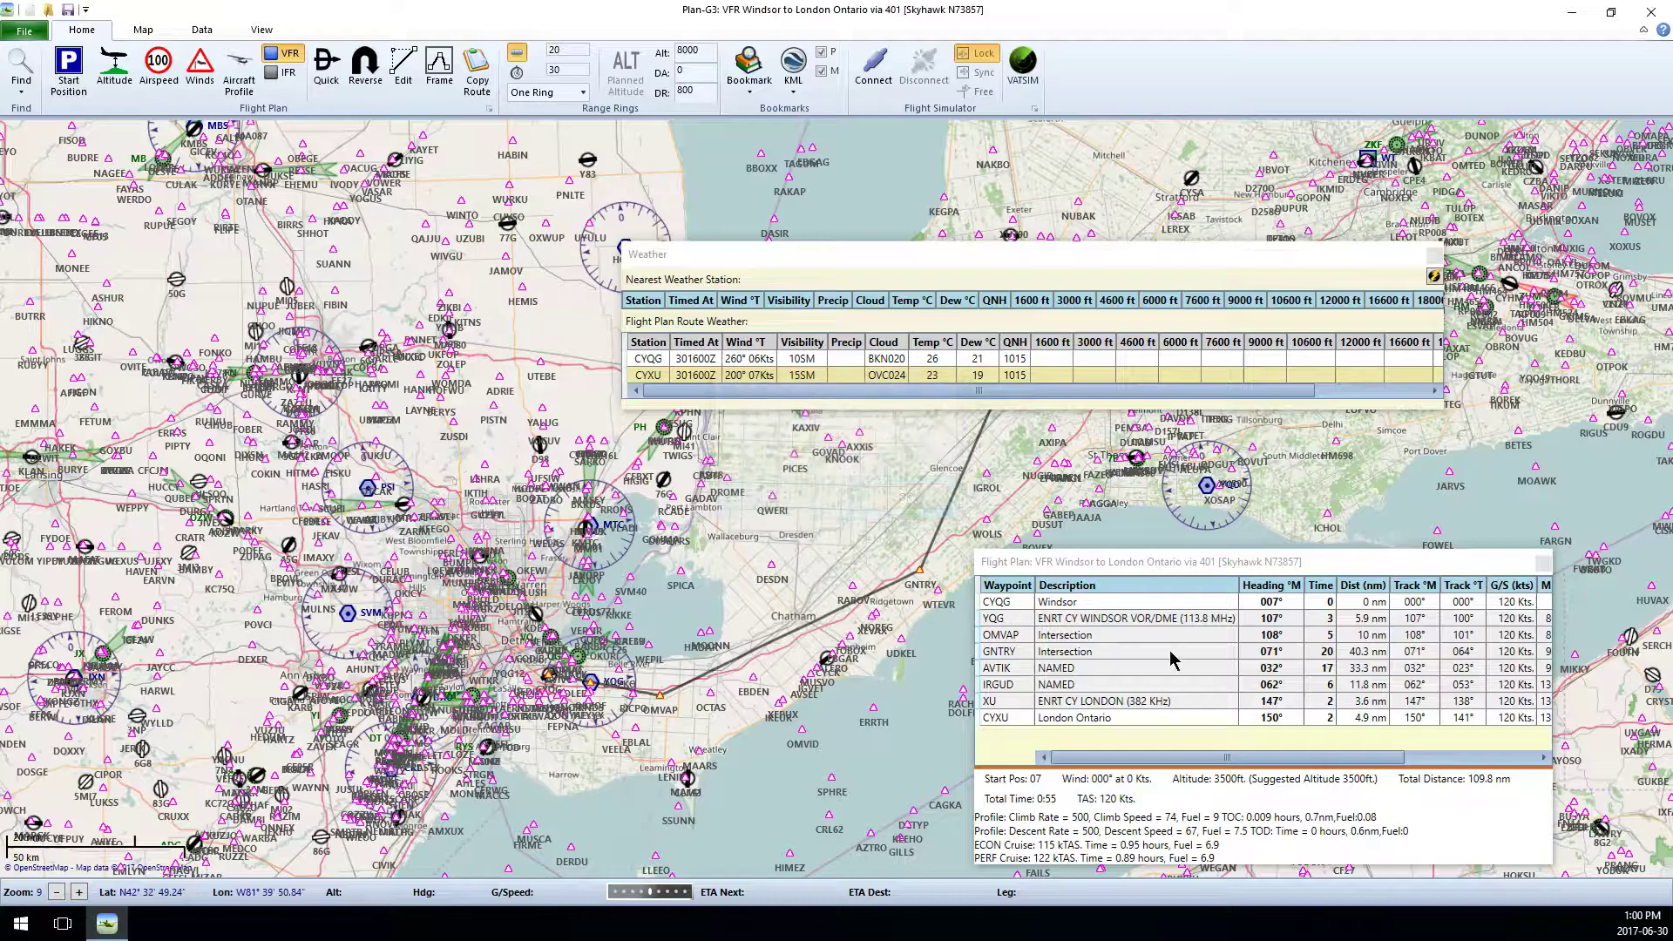
pyautogui.moveTo(1333, 761); pyautogui.dragTo(1489, 761)
pyautogui.hscroll(1, 1407, 708)
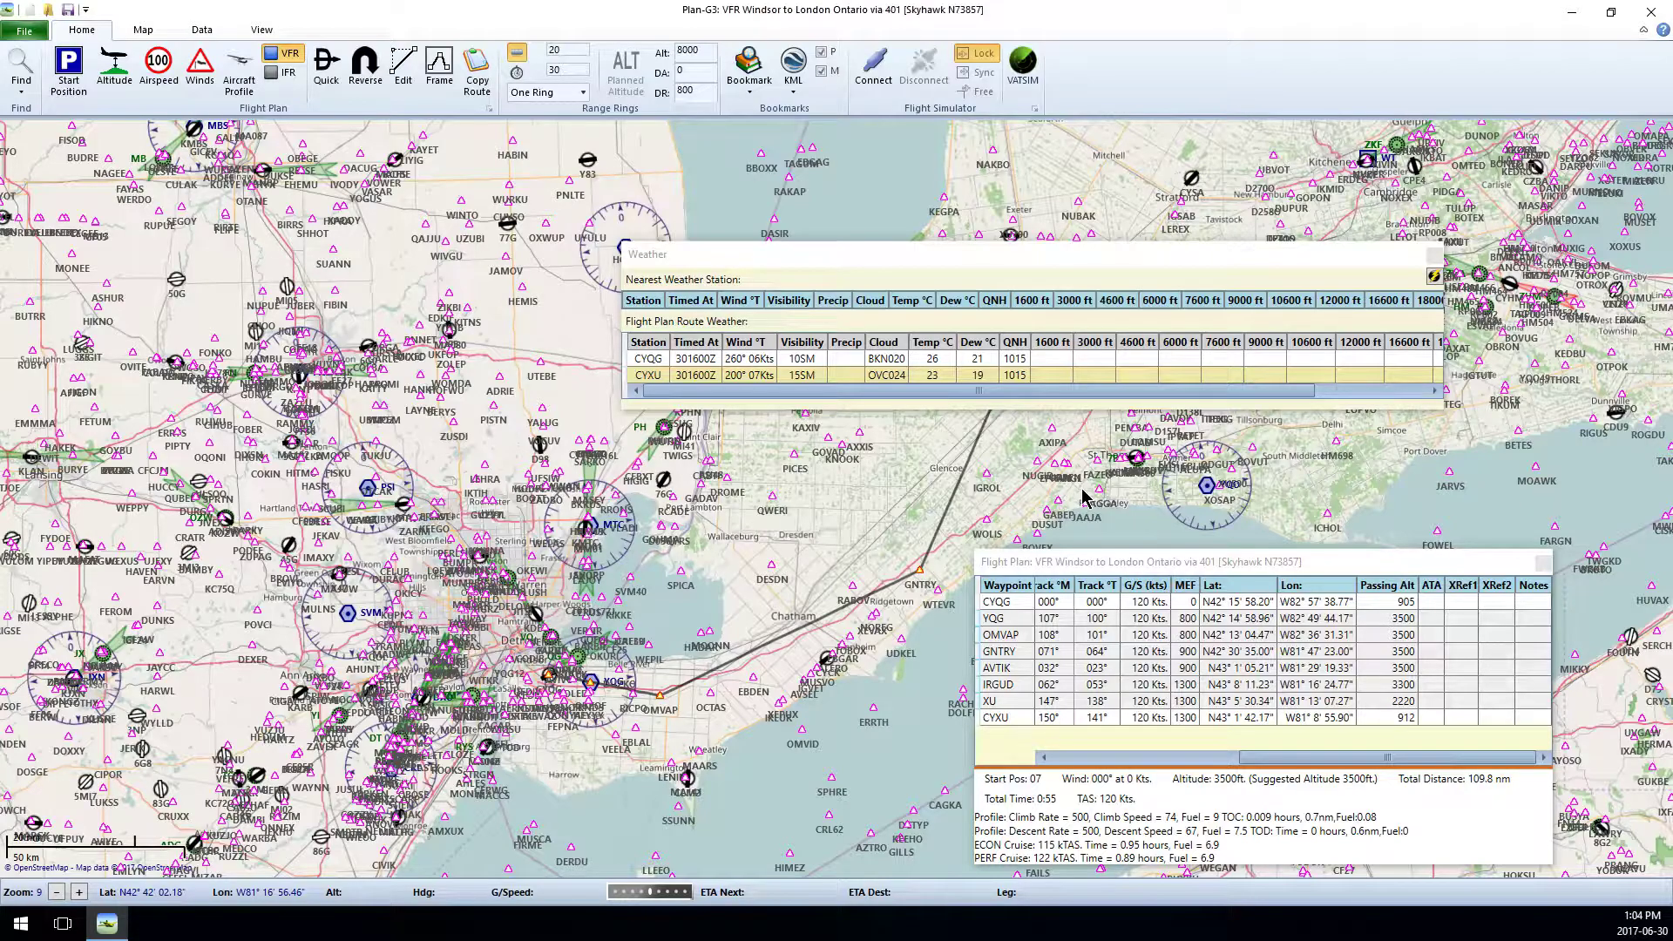
# - Export in X-Plane 9/10 FMS format, targeting X-Plane 11's Output/FMS plans folder
pyautogui.click(24, 31)
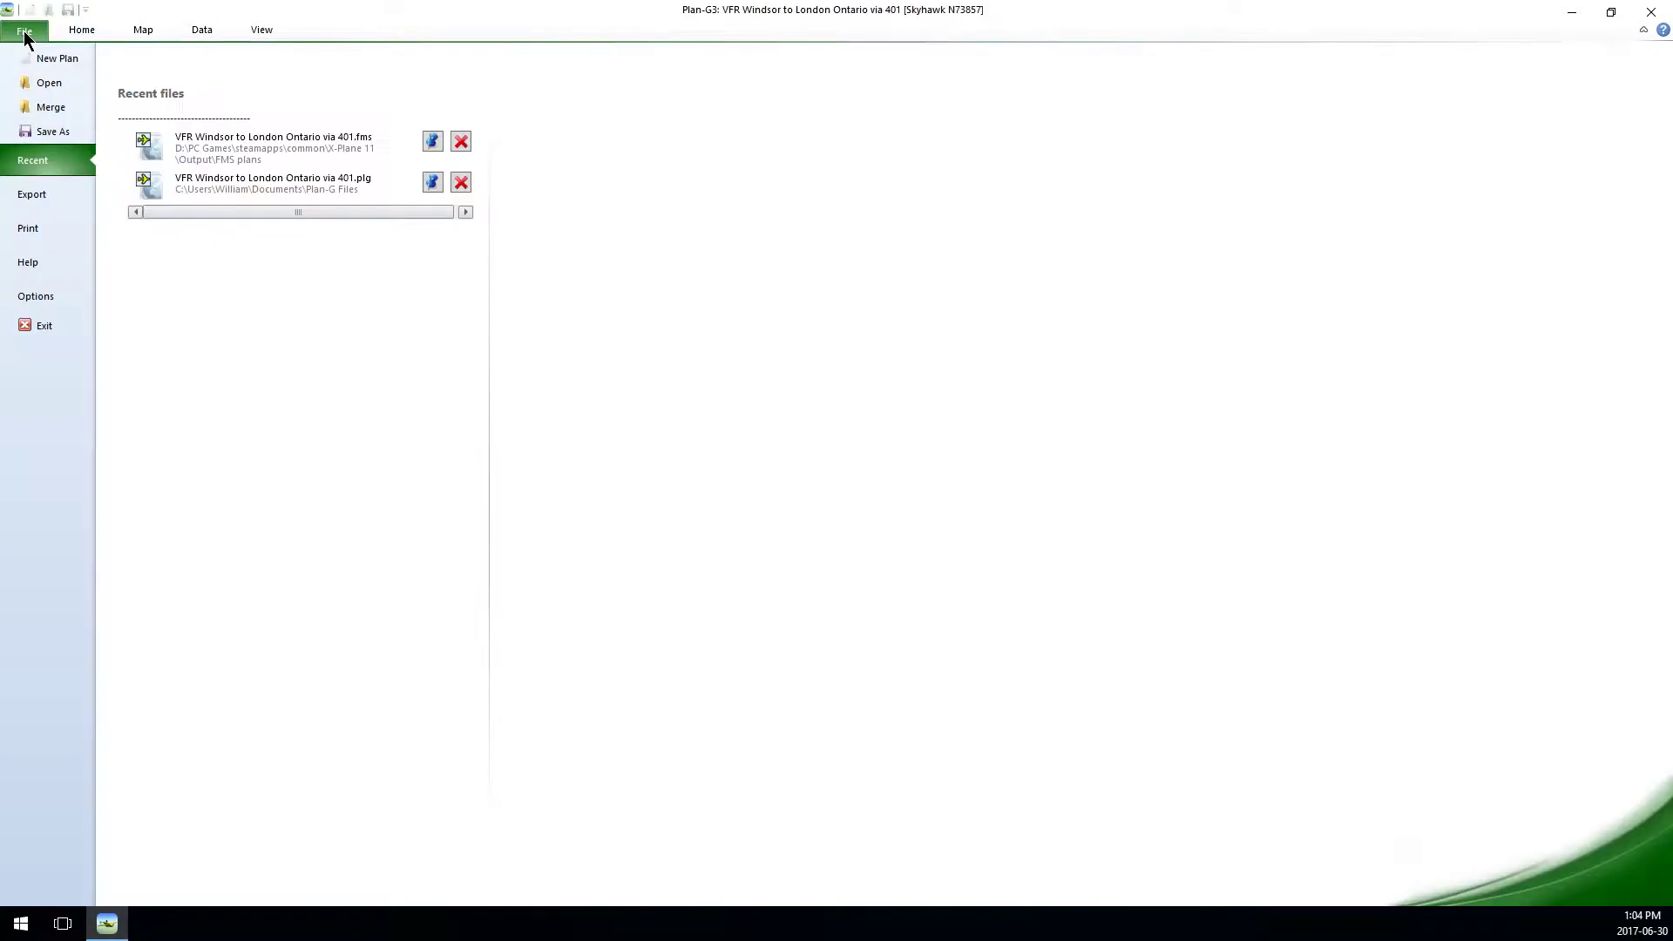
pyautogui.click(47, 195)
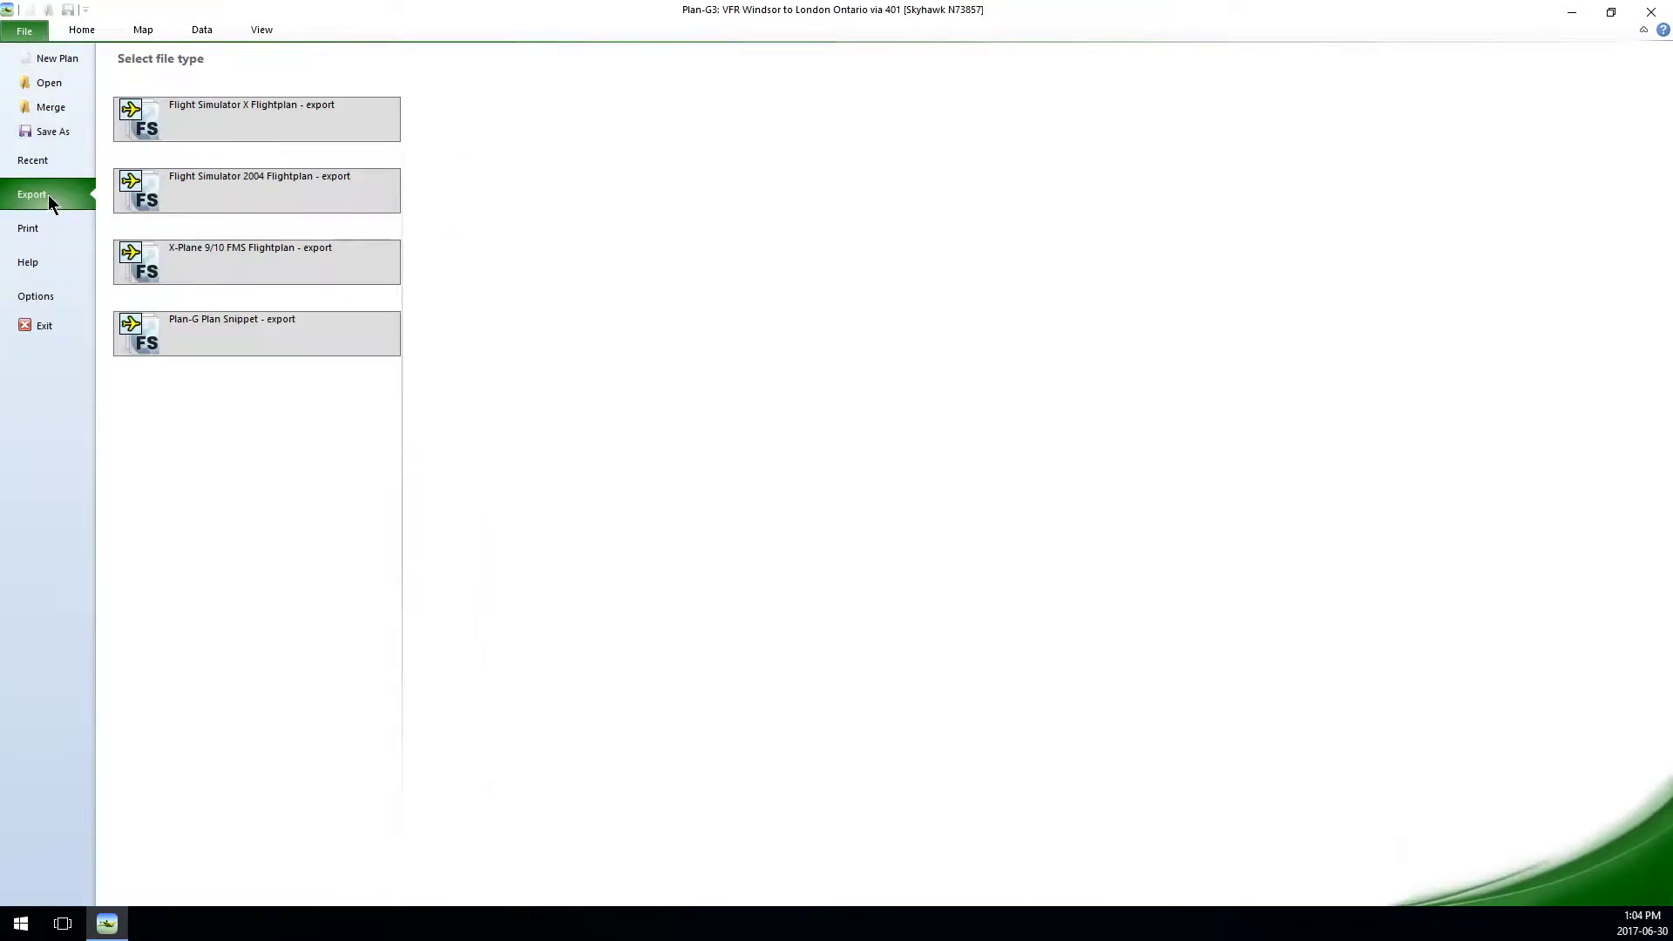
pyautogui.click(259, 263)
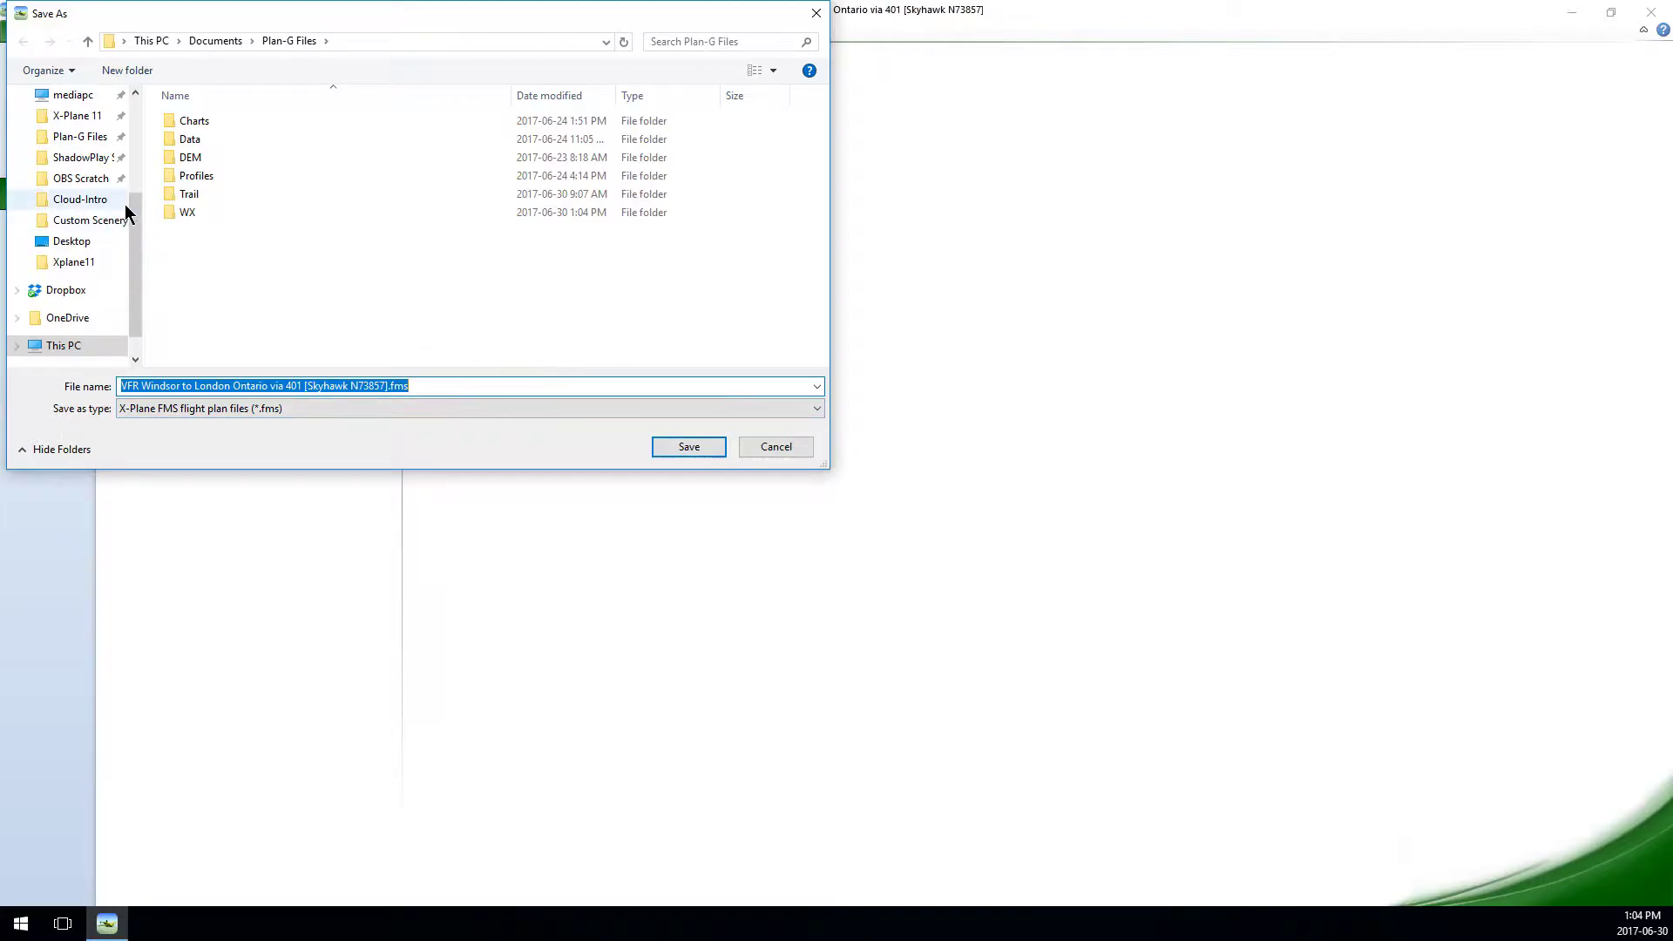
pyautogui.click(86, 115)
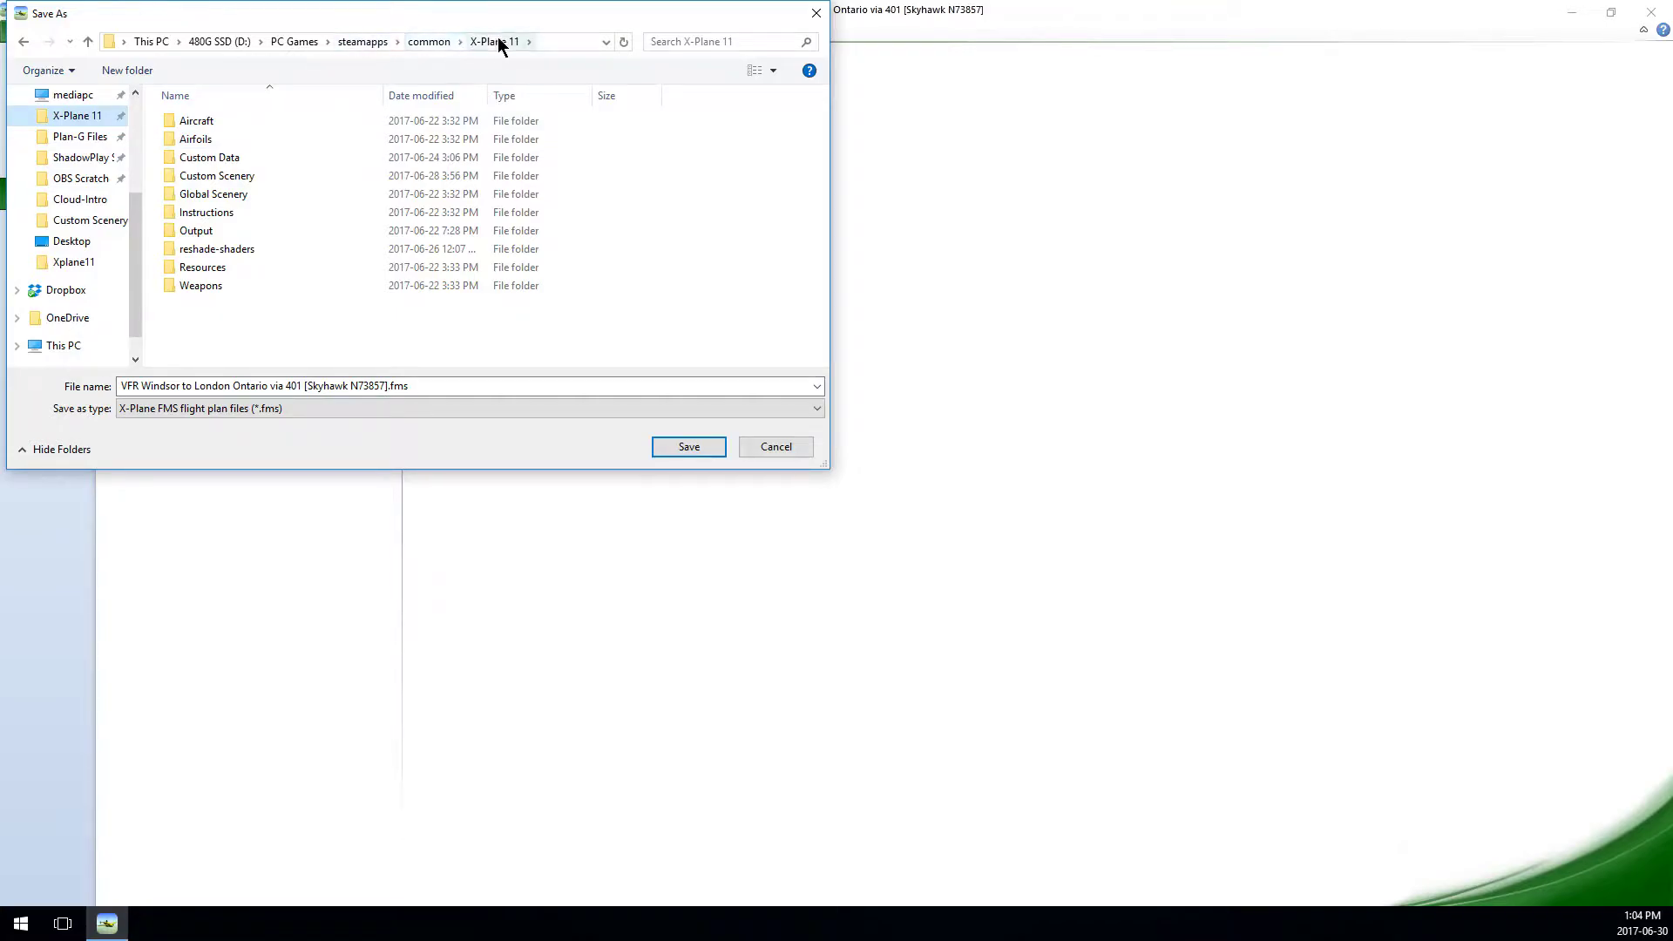
pyautogui.doubleClick(204, 234)
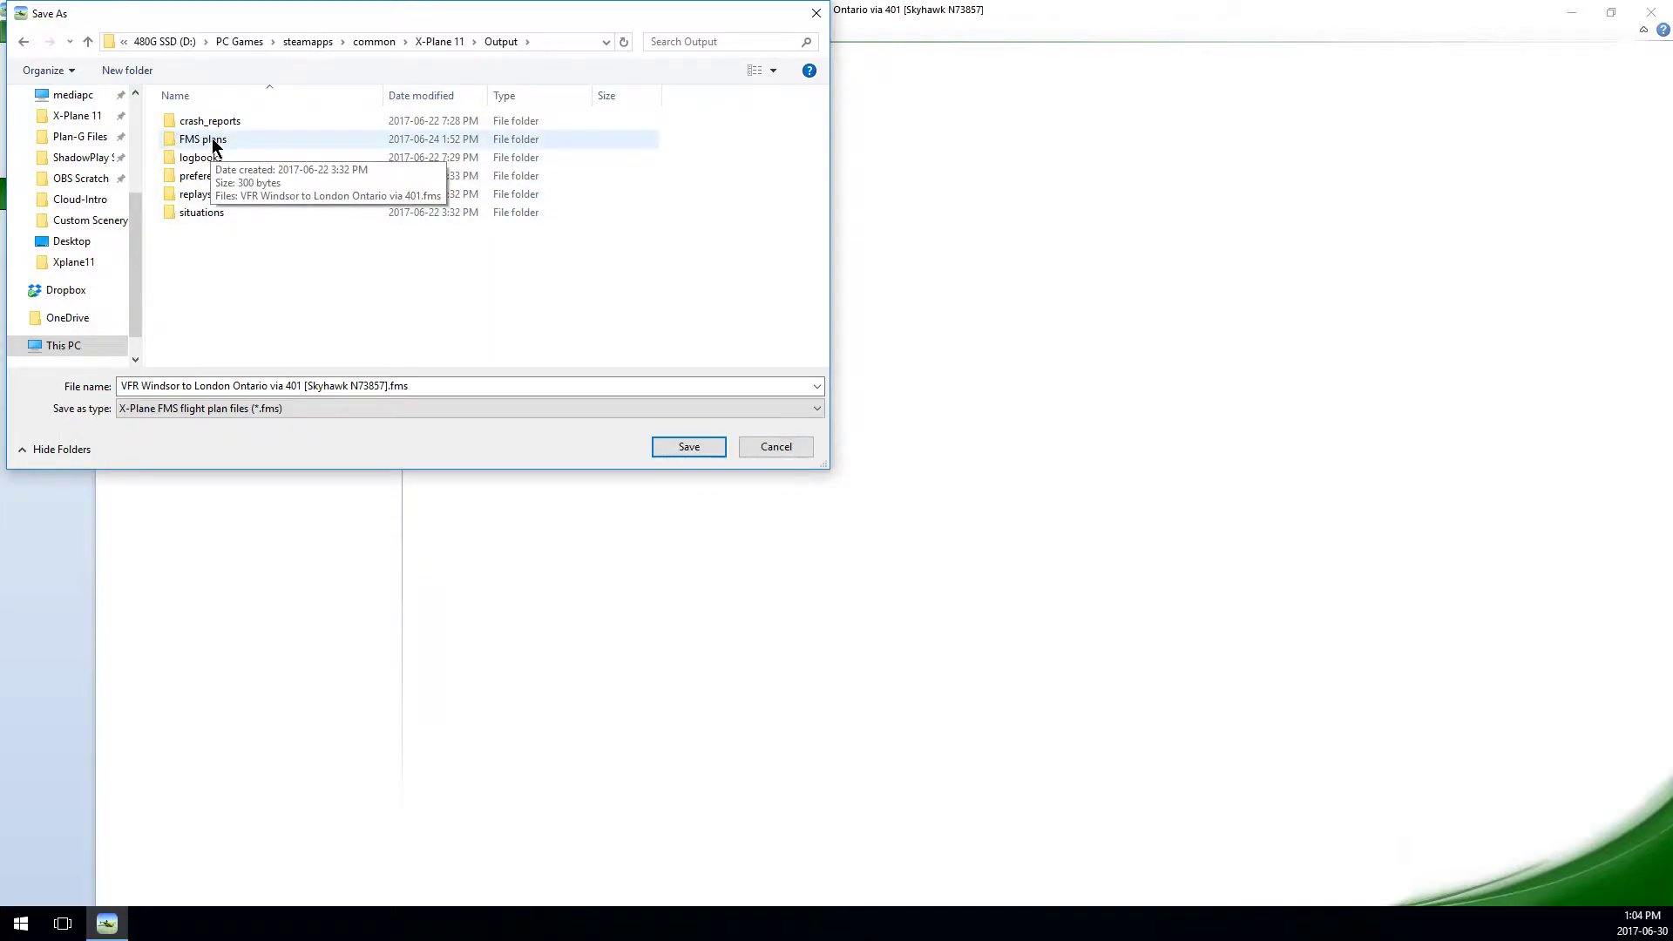
pyautogui.doubleClick(214, 144)
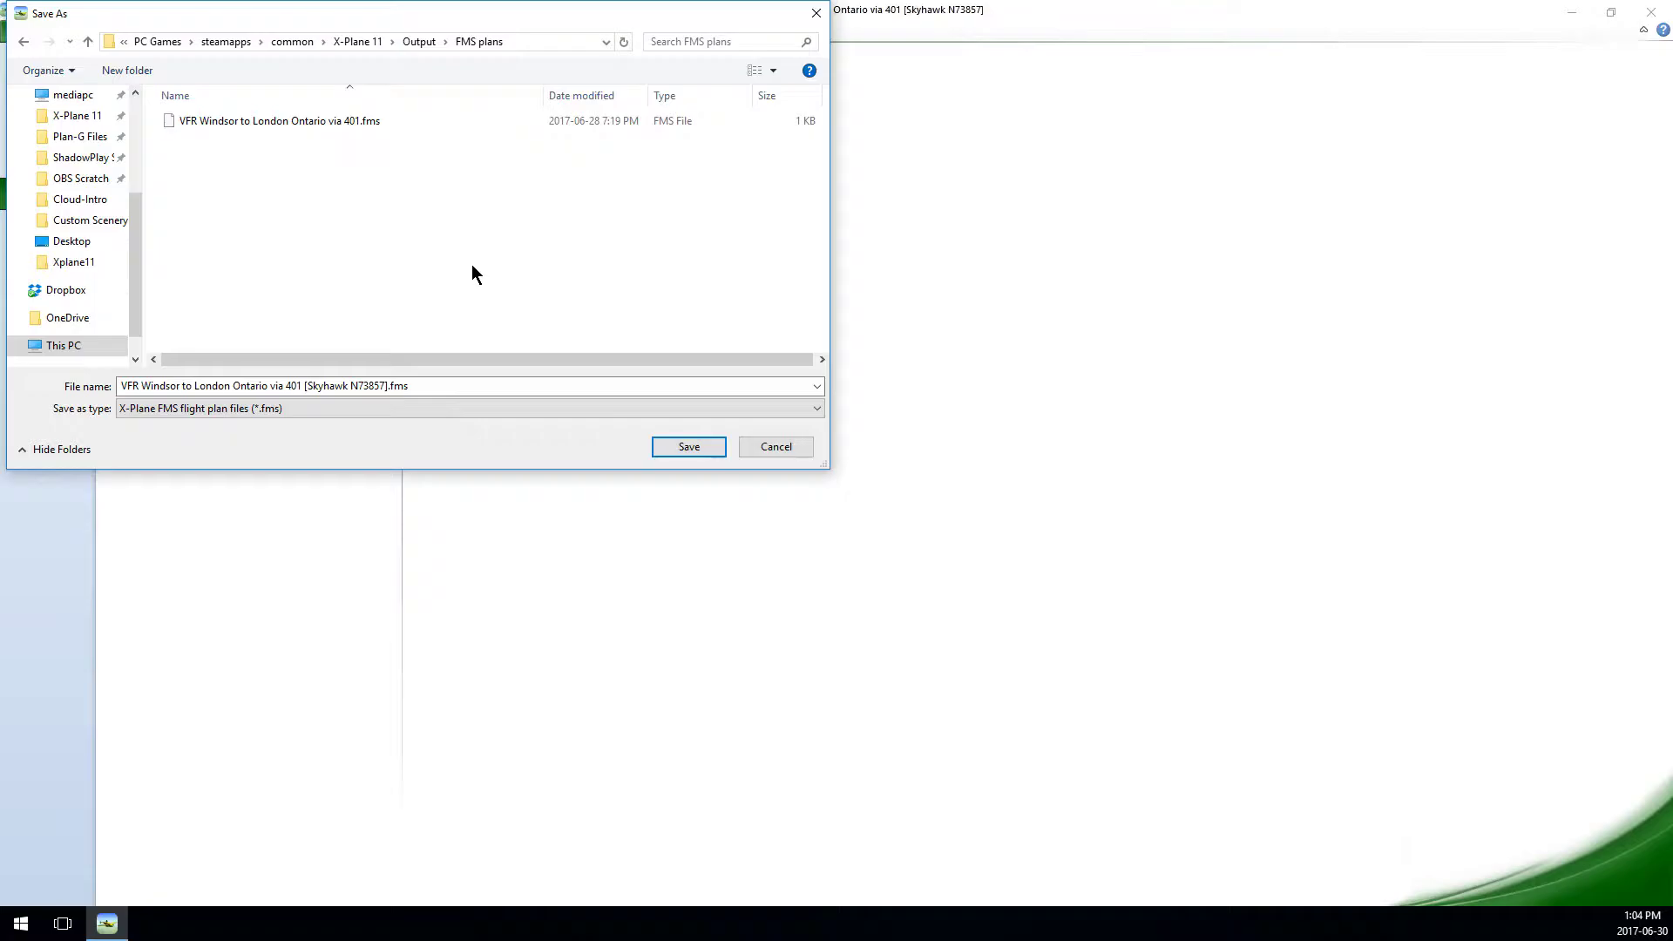
# - Save over the existing Windsor to London .fms file
pyautogui.click(283, 123)
pyautogui.click(683, 448)
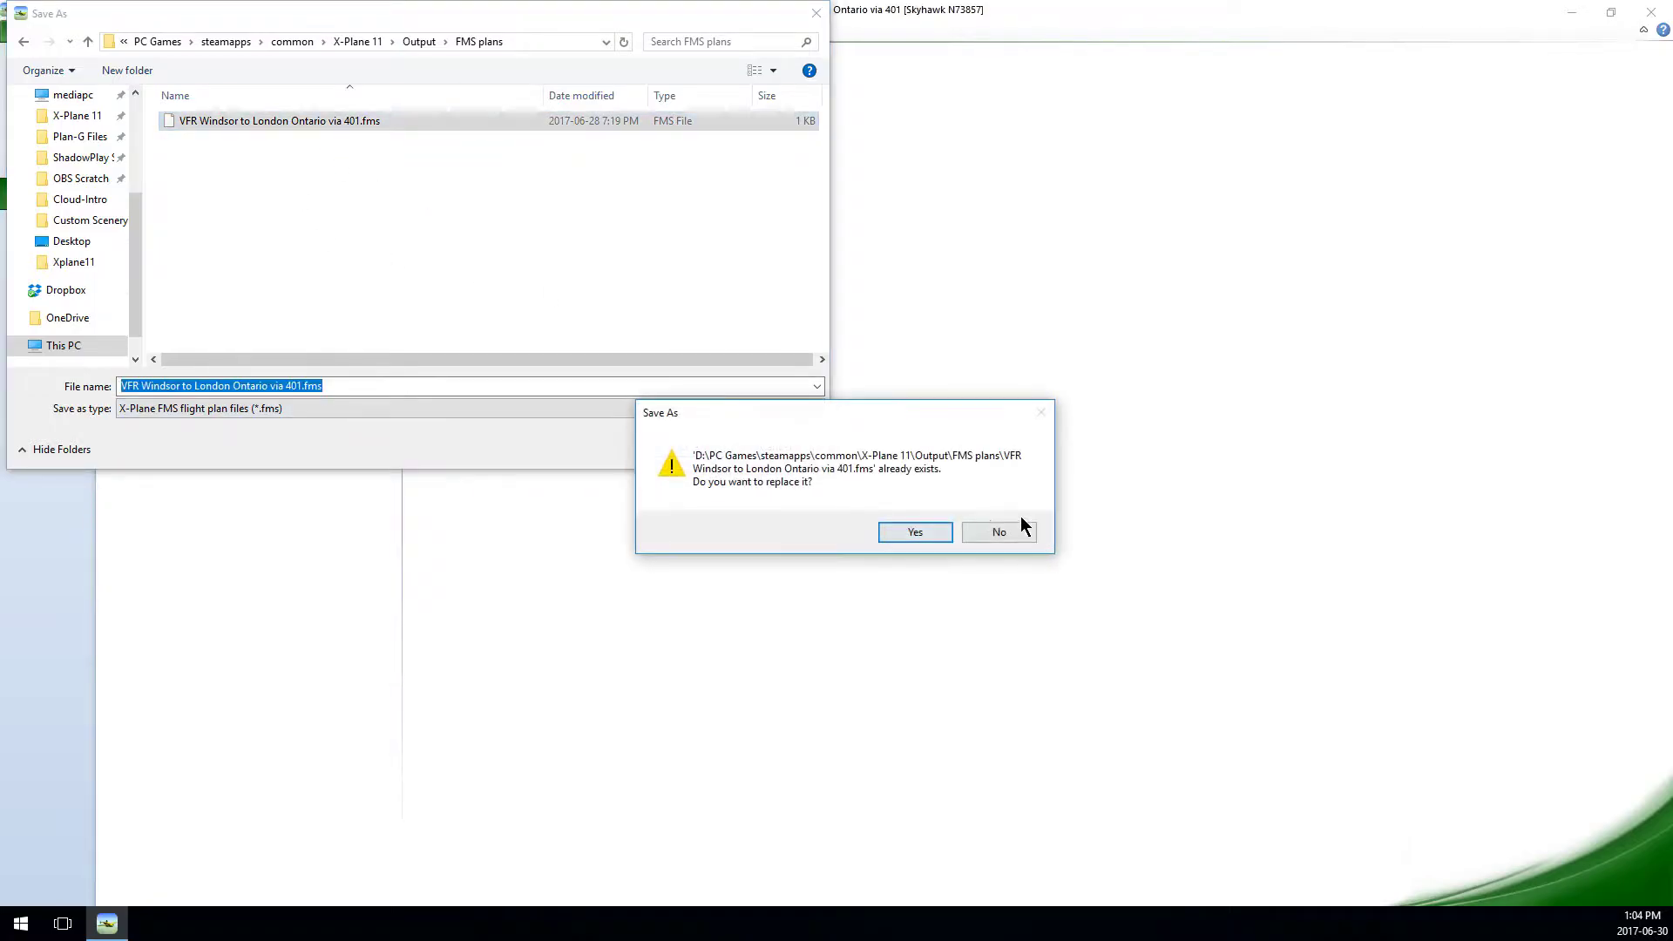
pyautogui.click(915, 532)
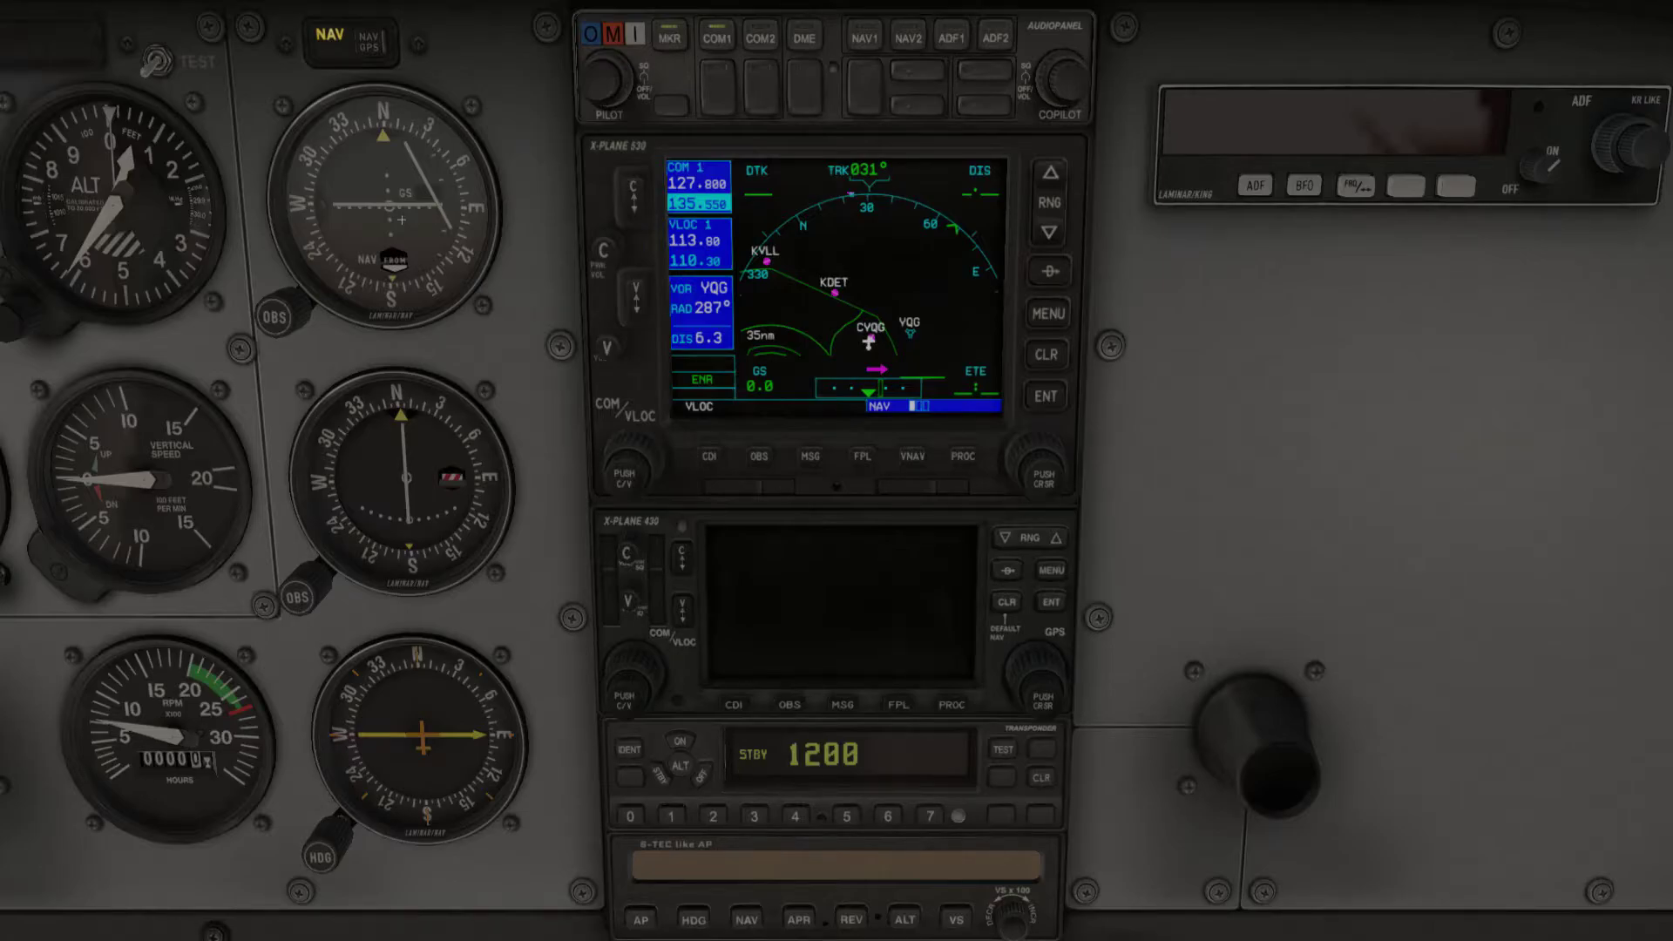
# - Pop out the 530 GPS, move it up and right, and show its active flight plan
pyautogui.click(855, 278)
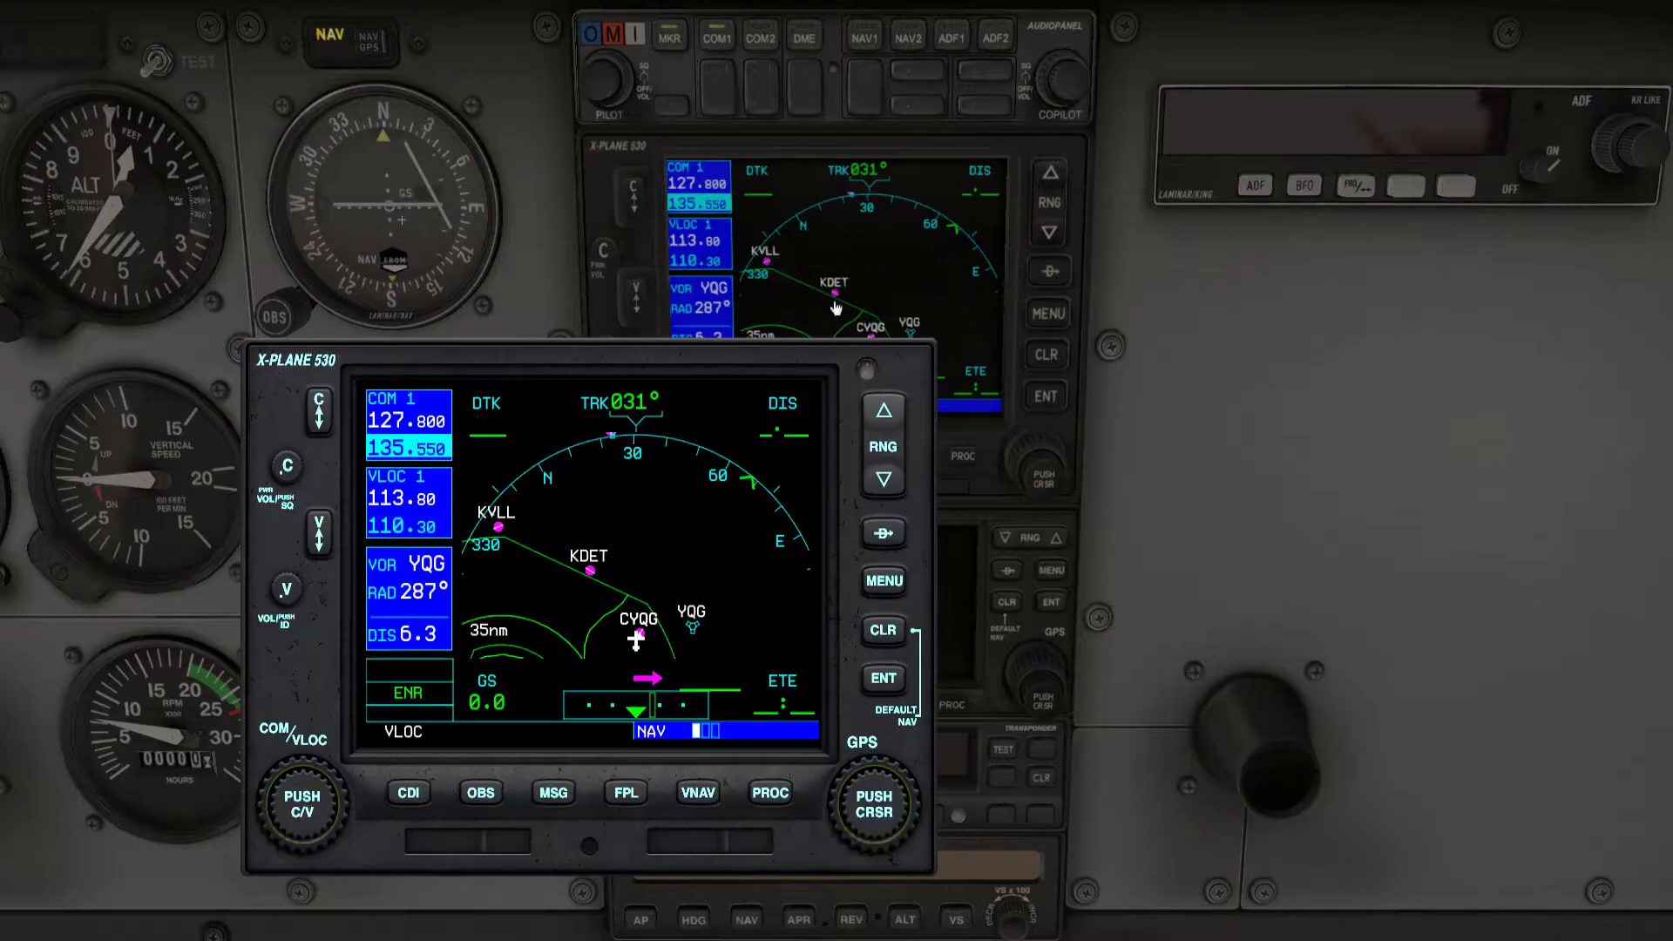
pyautogui.moveTo(762, 361); pyautogui.dragTo(962, 281)
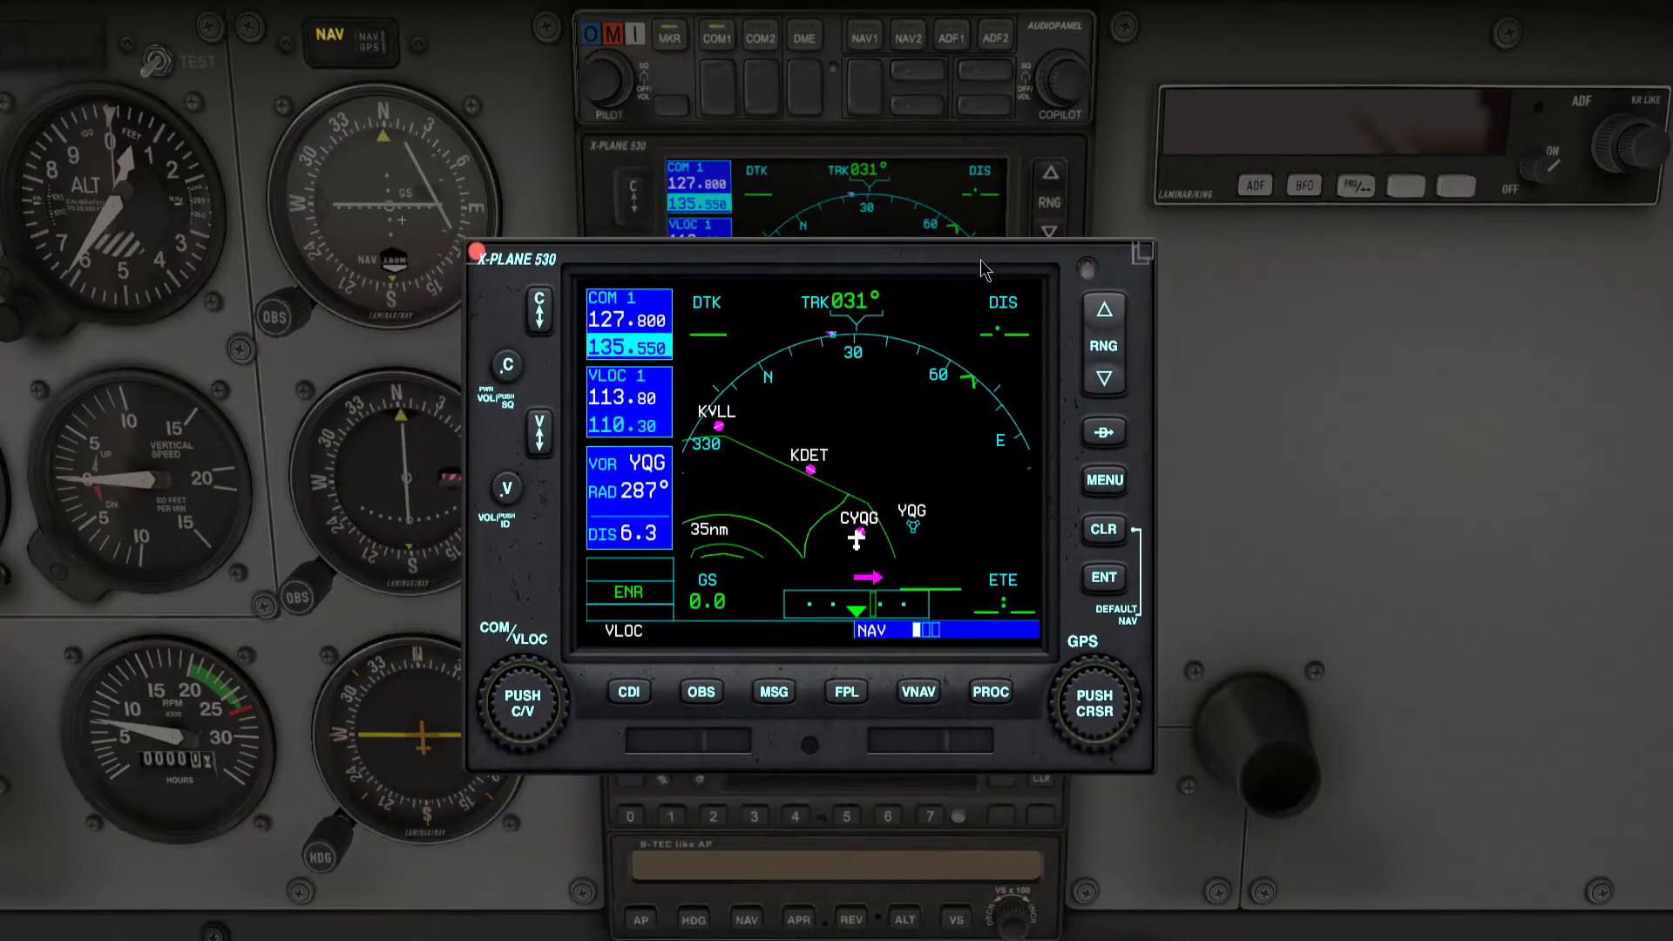
pyautogui.click(847, 695)
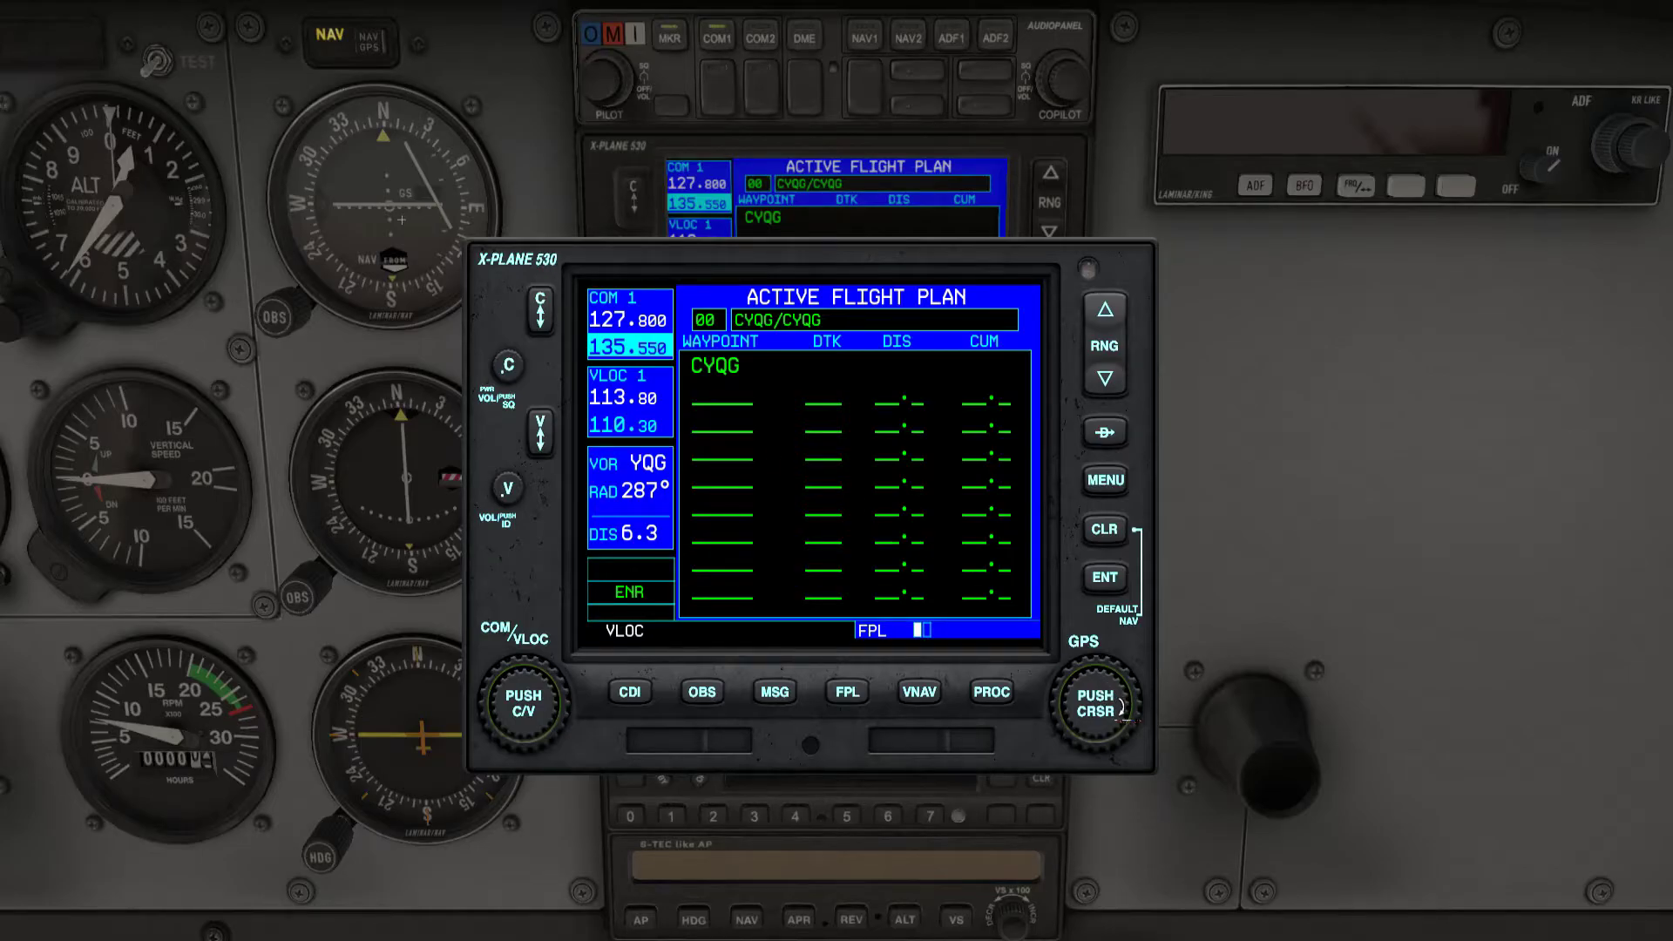
# - Select the Windsor to London plan in the 530's Flight Plan Catalog and activate it
pyautogui.click(1123, 708)
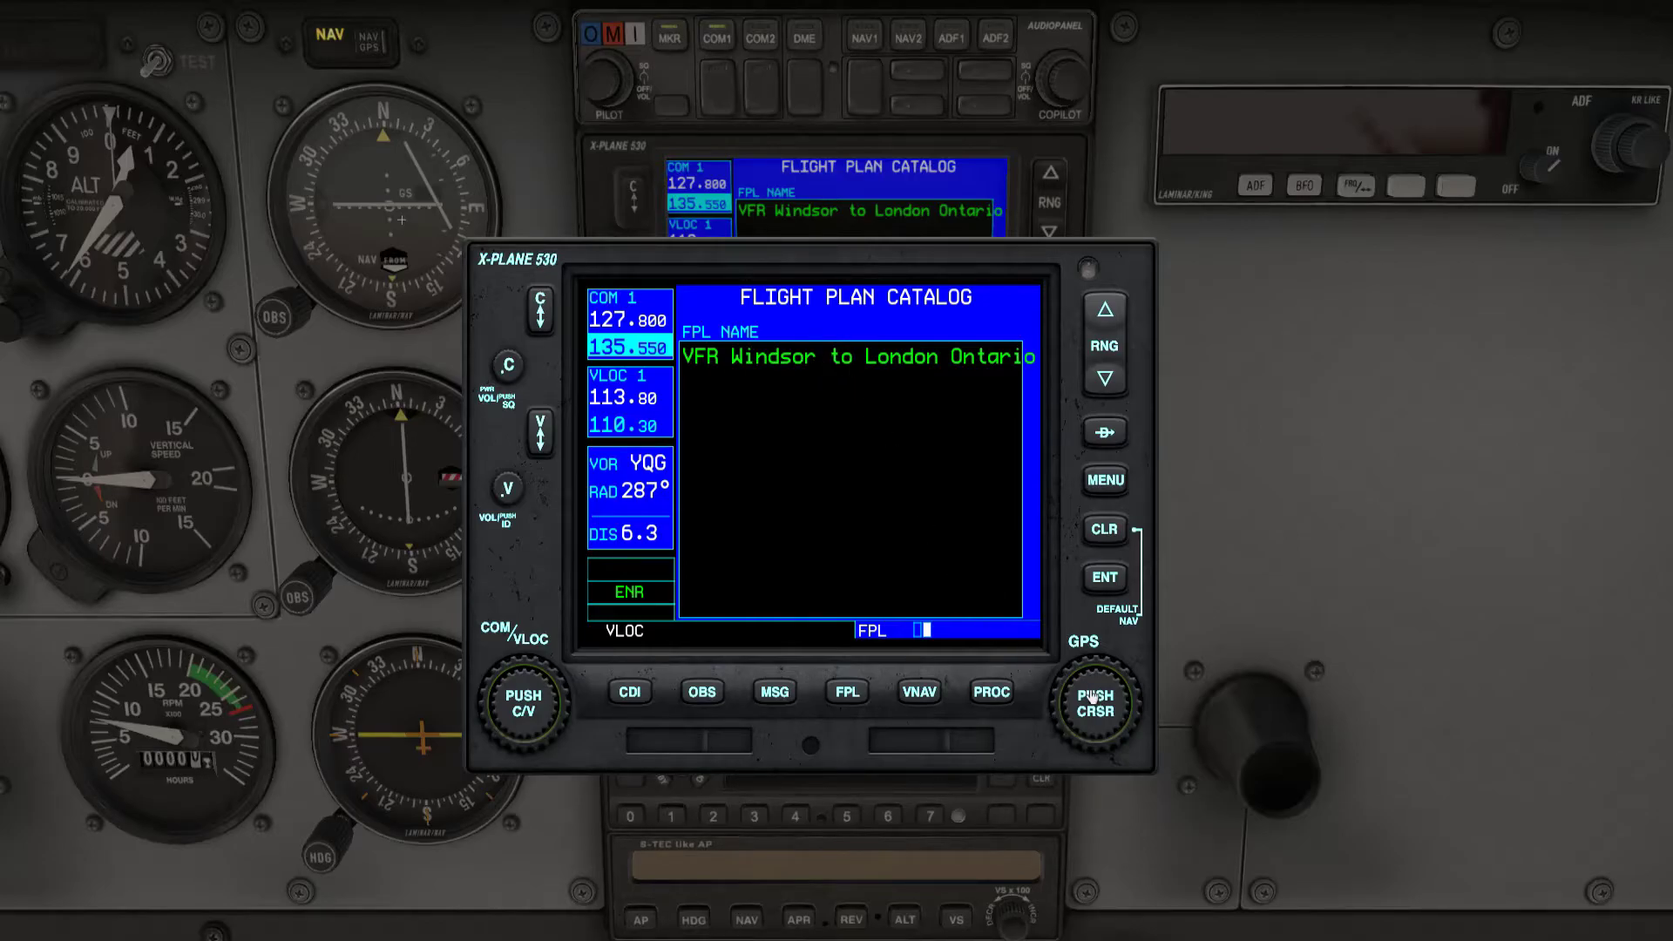
pyautogui.click(1092, 697)
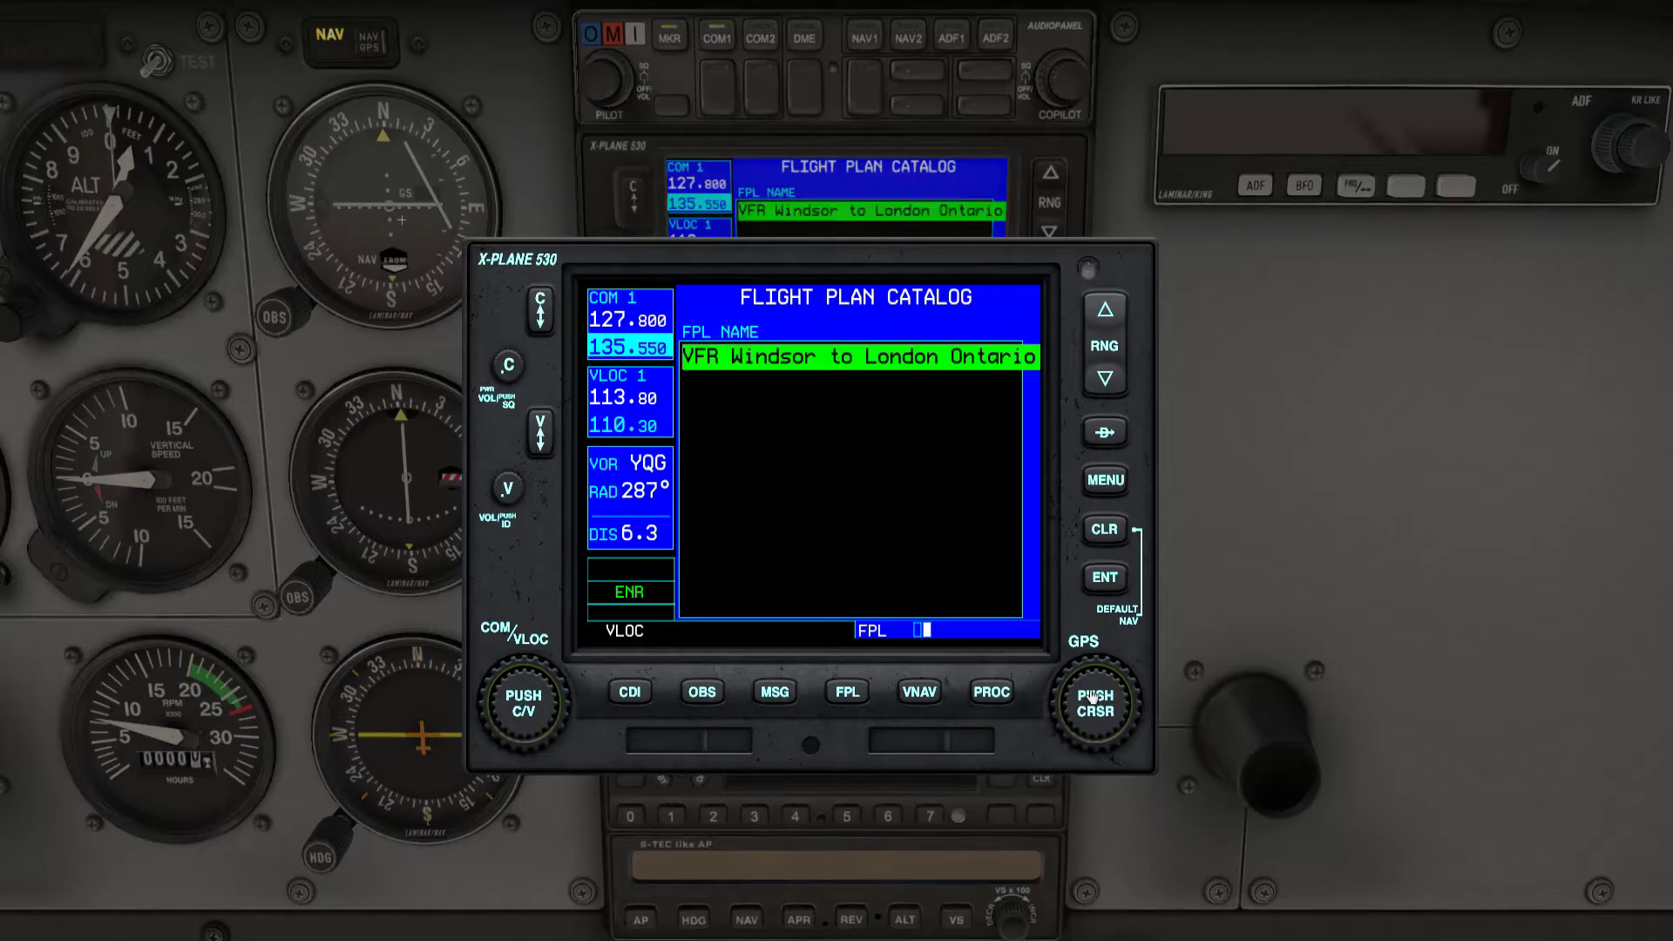
pyautogui.click(1104, 579)
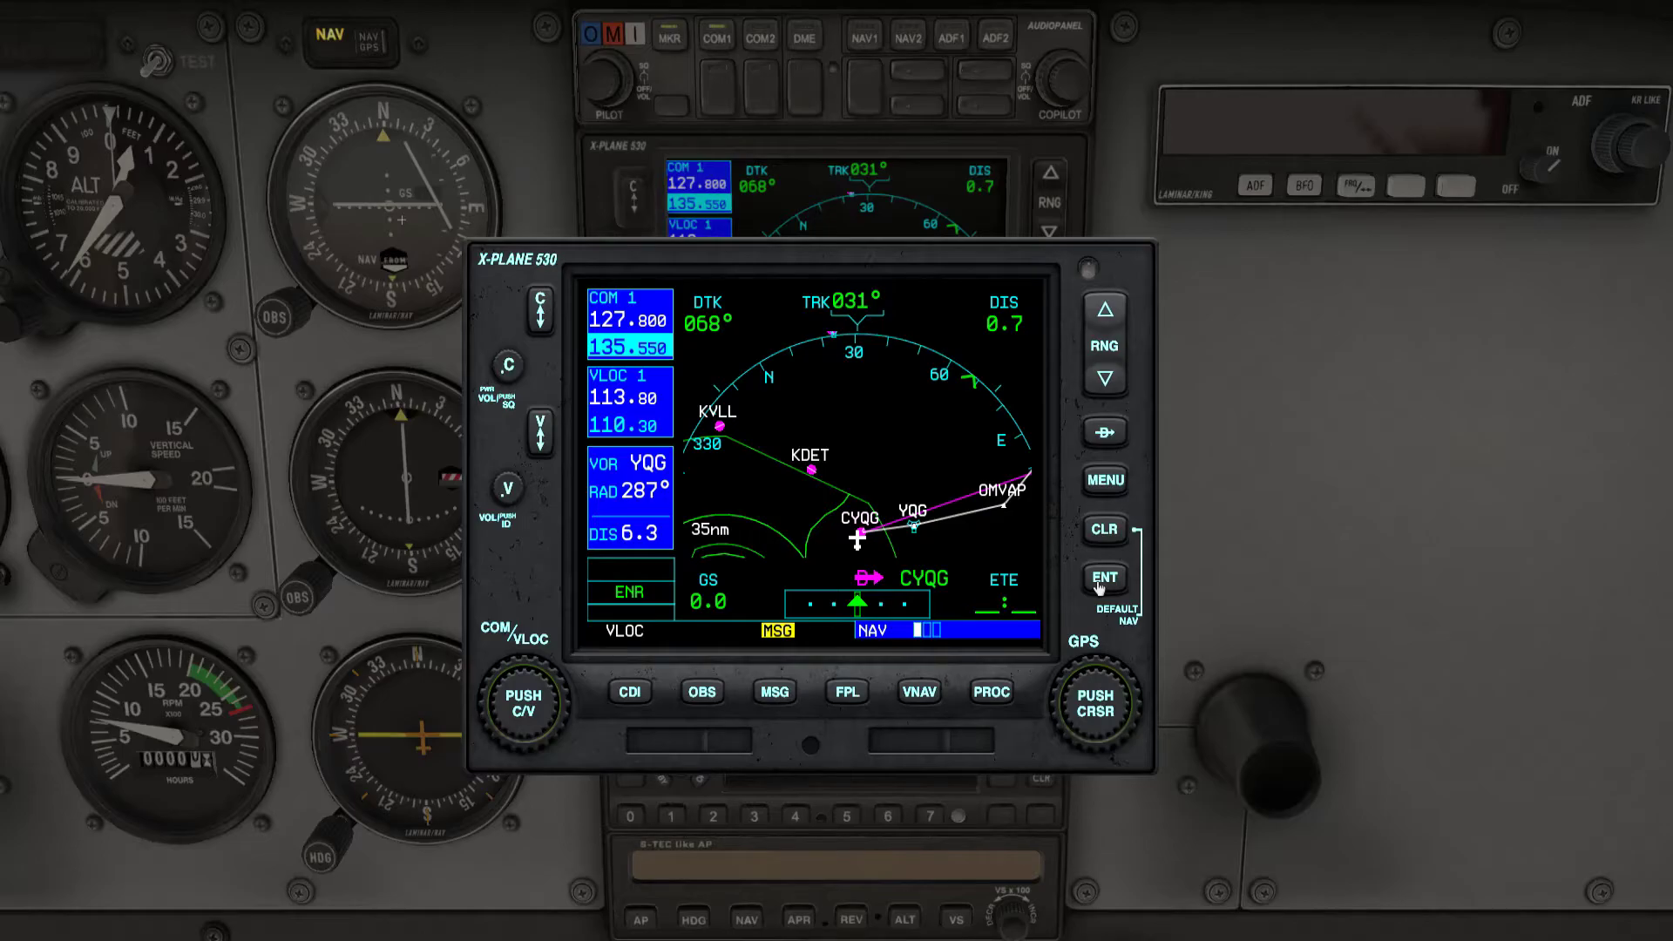
# - Select waypoint YQG in the route list and choose Activate Leg from the menu
pyautogui.click(849, 692)
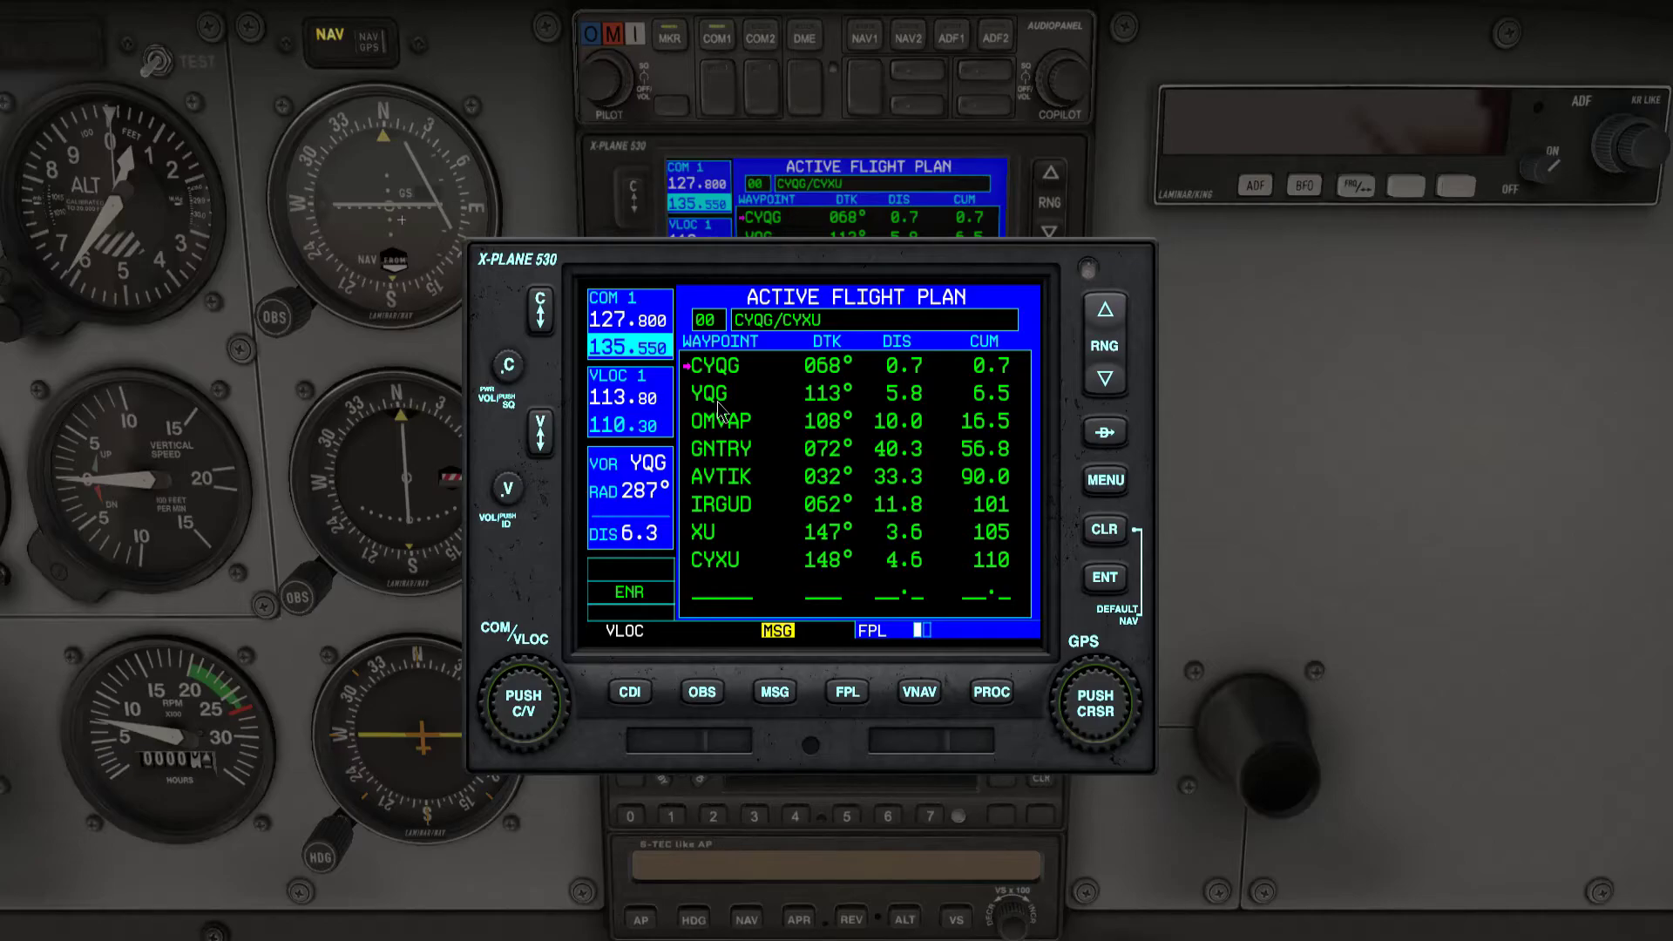
pyautogui.click(1096, 710)
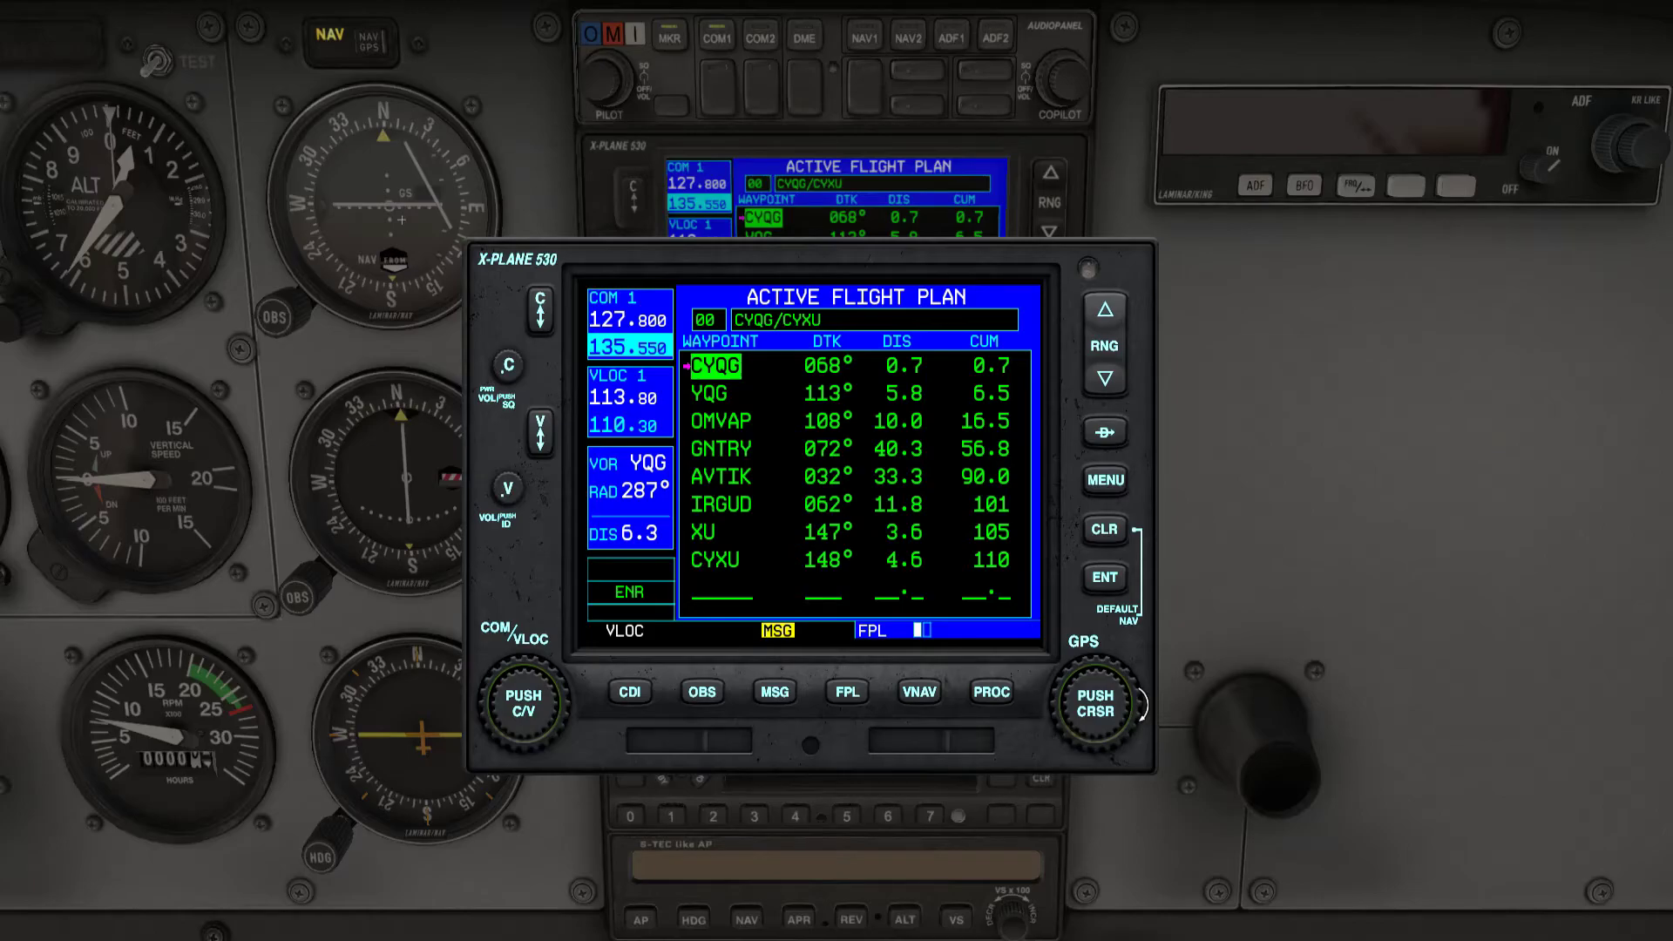
pyautogui.click(1139, 704)
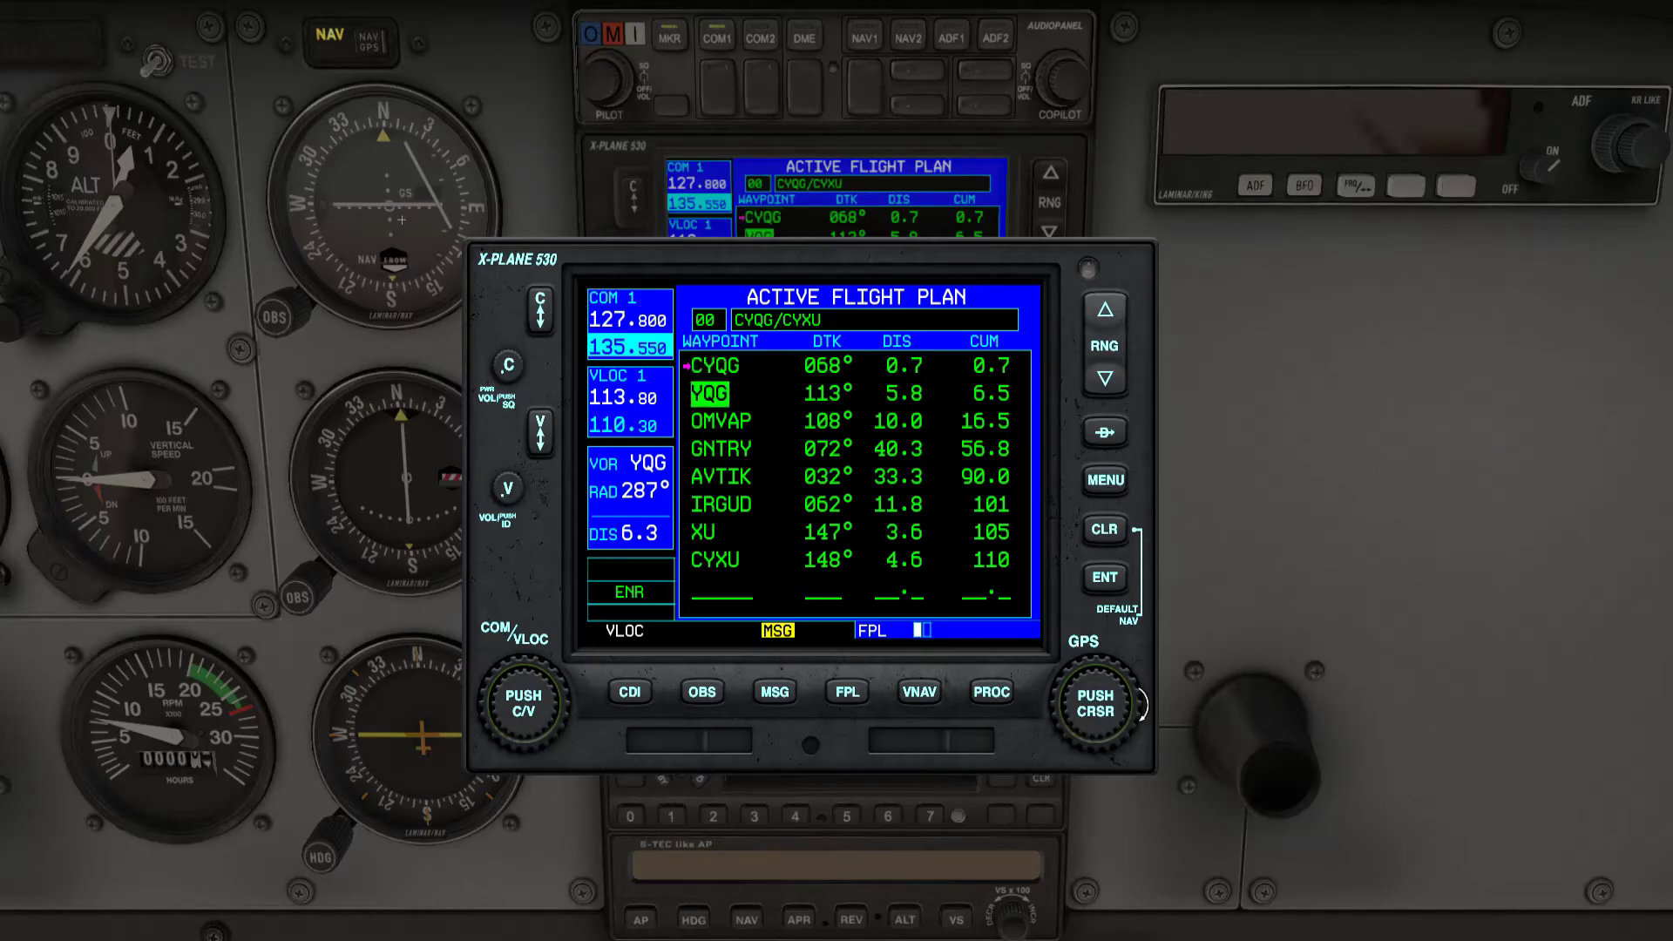
pyautogui.click(1116, 484)
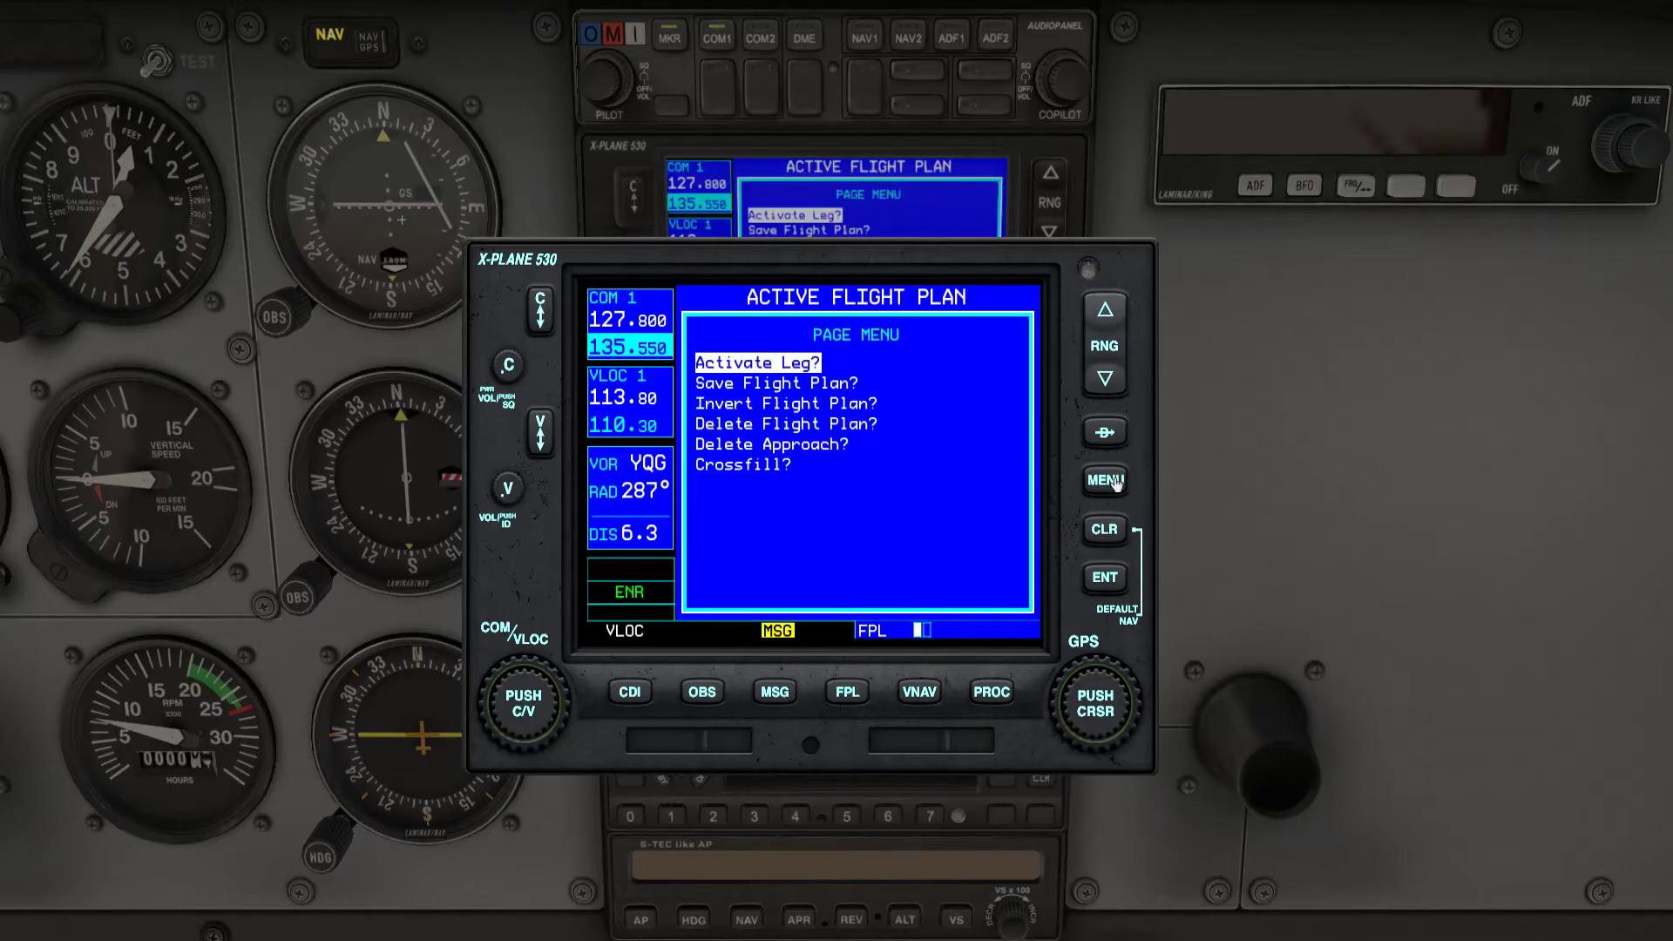
pyautogui.click(1103, 578)
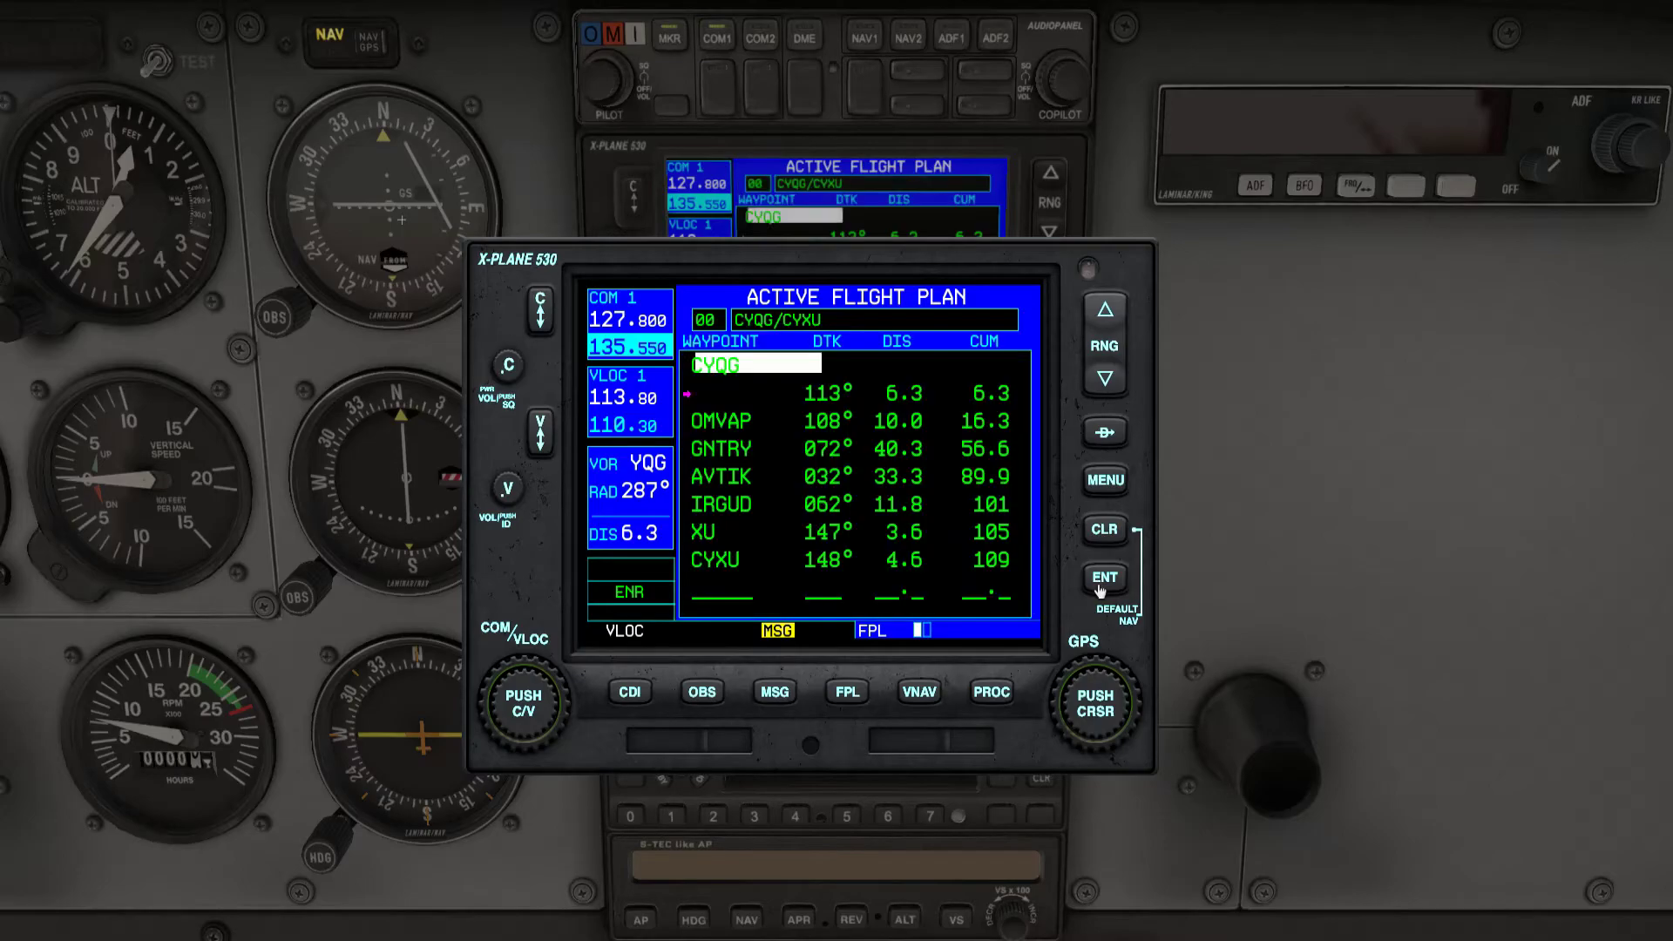
pyautogui.click(1099, 706)
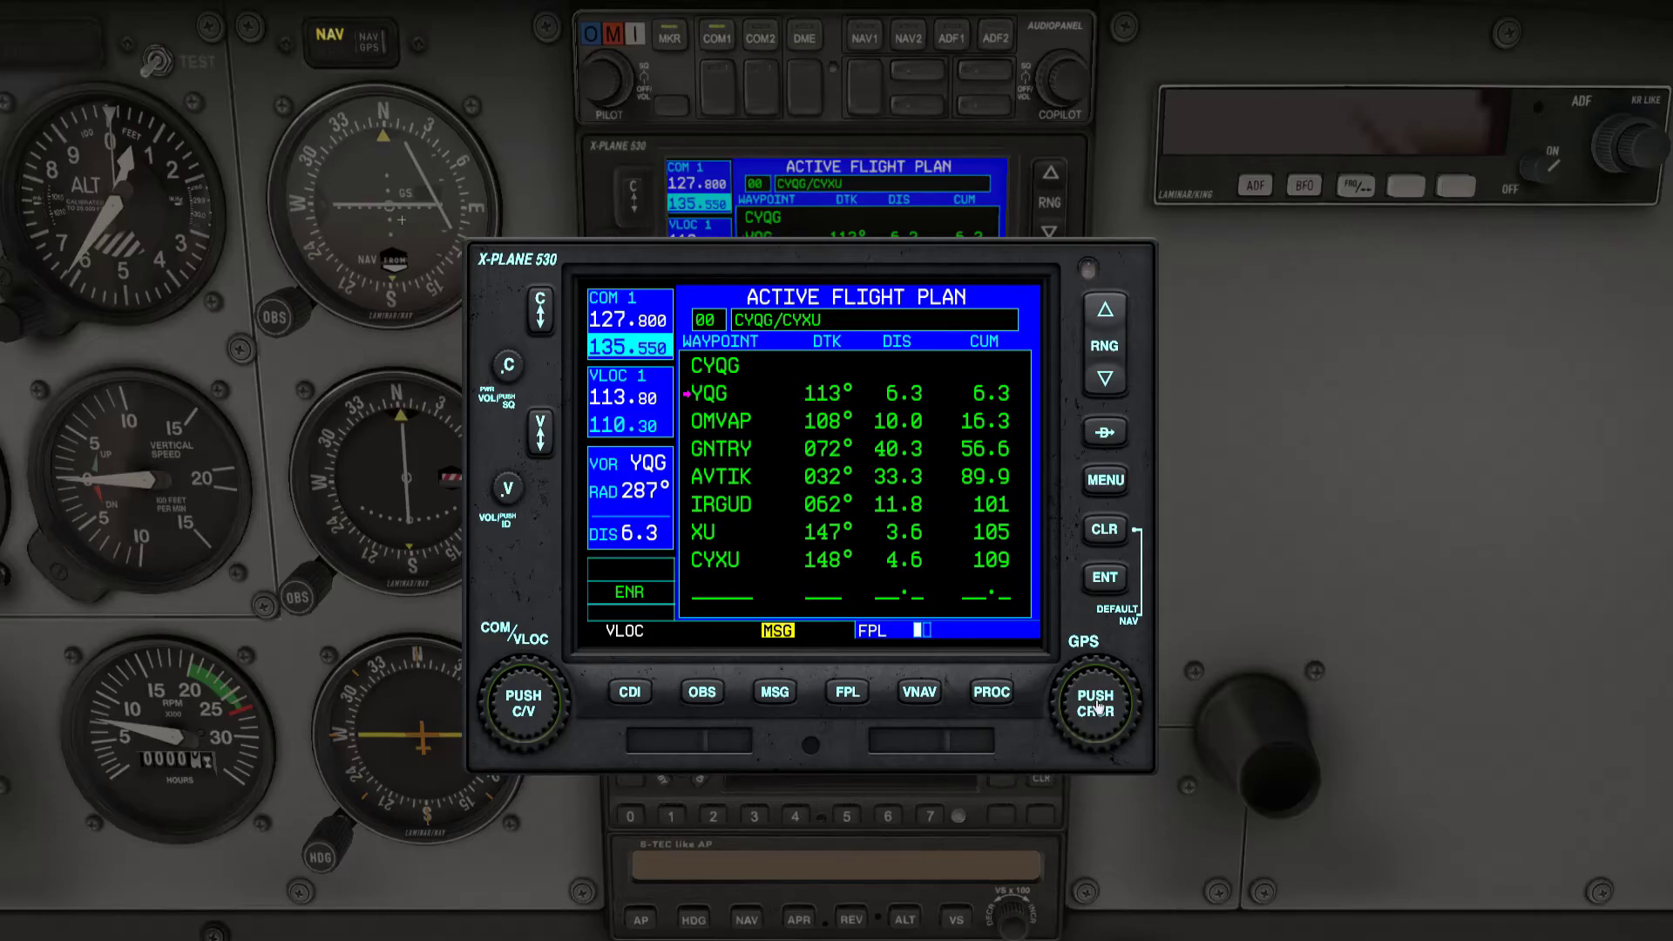
pyautogui.click(1098, 706)
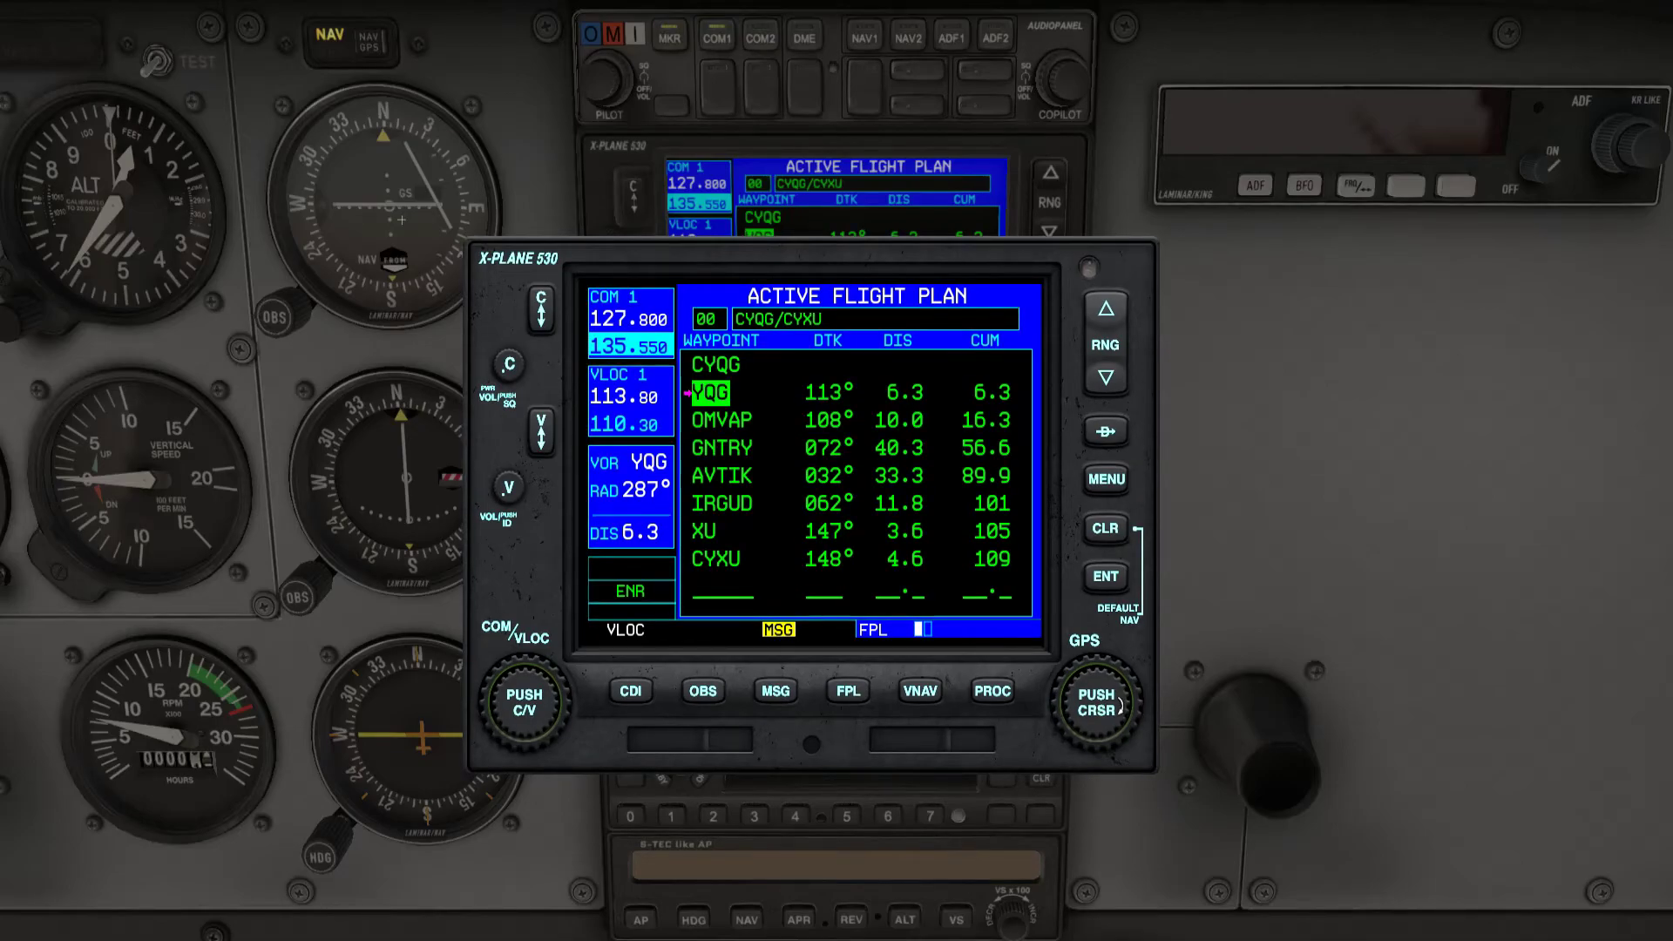
pyautogui.scroll(1, 1121, 708)
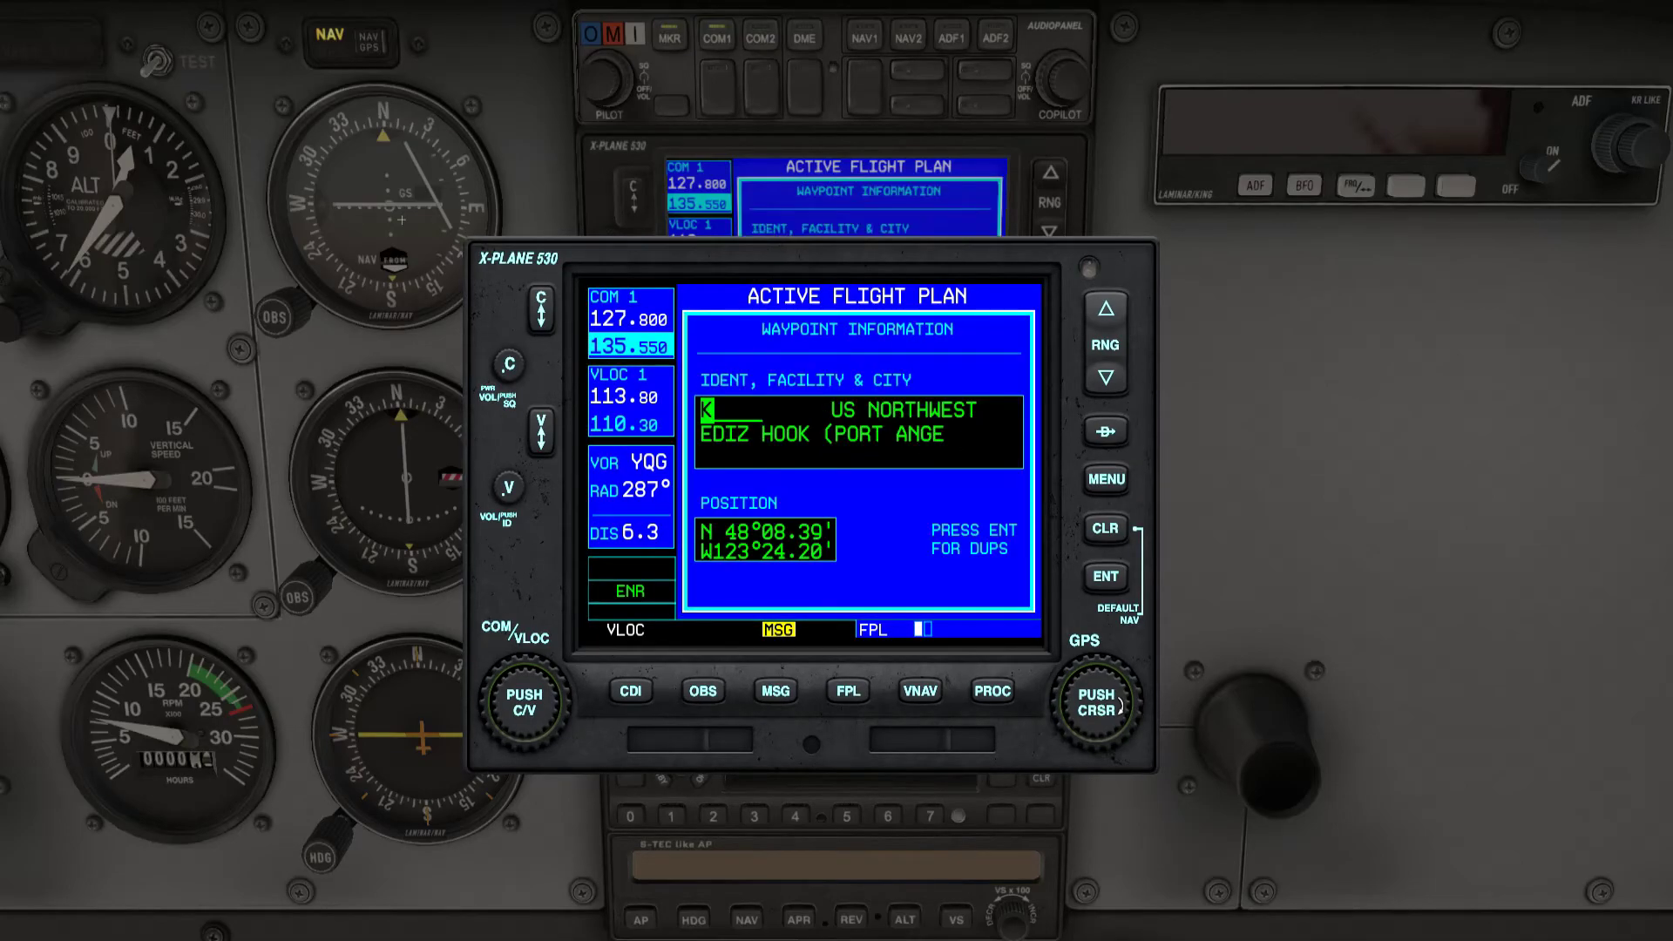
pyautogui.click(1116, 528)
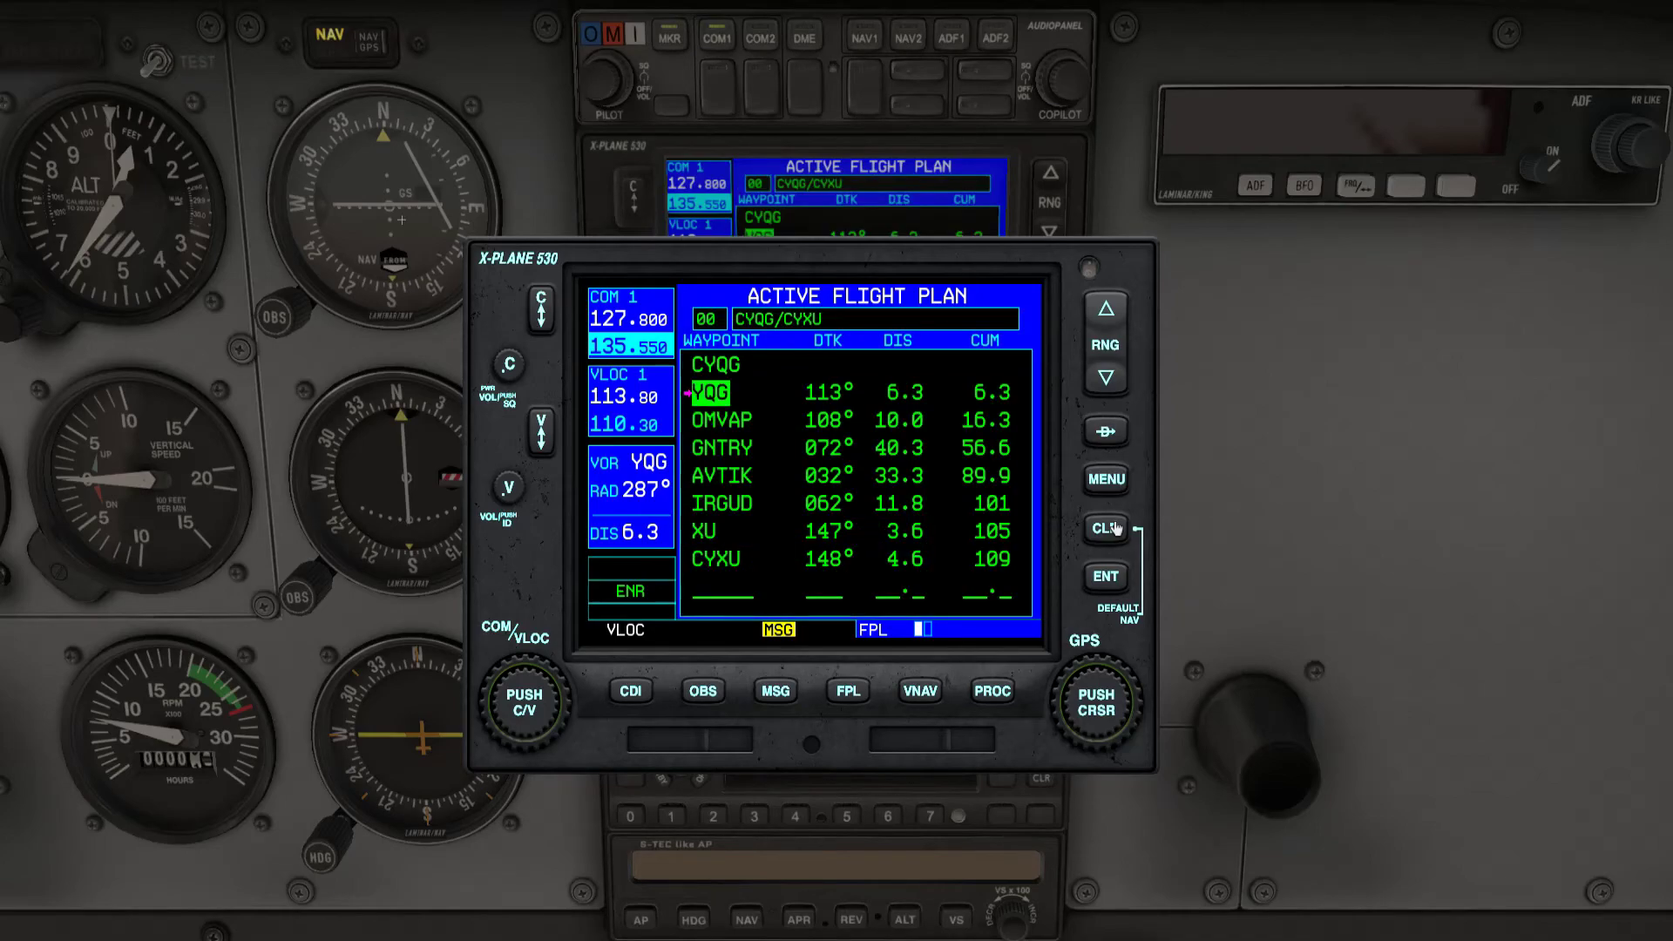